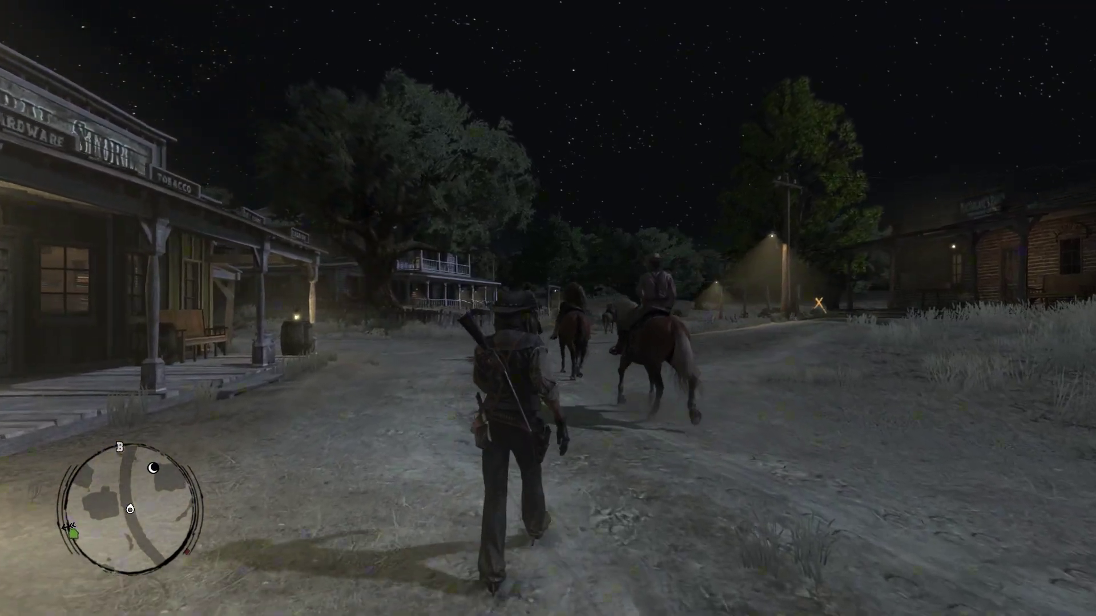
{"action": "key", "text": "w"}
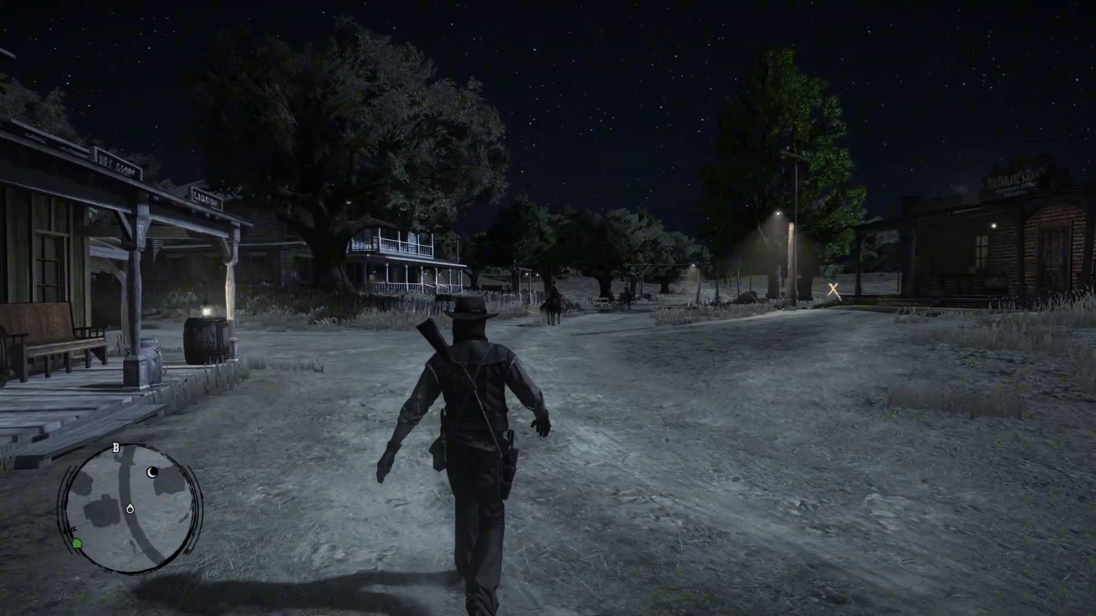
{"action": "key", "text": "w"}
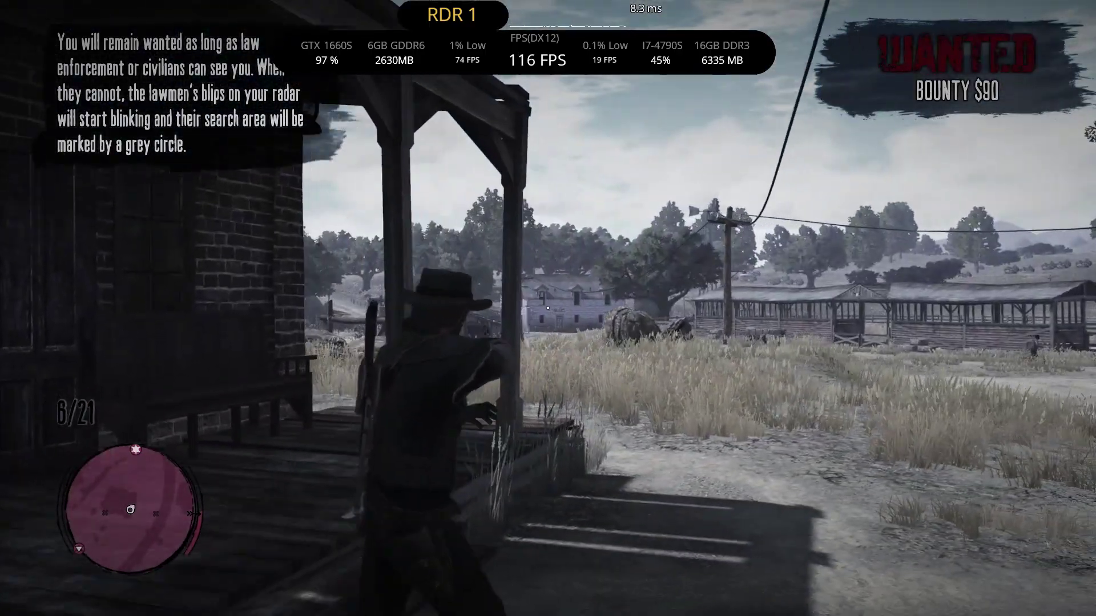
{"action": "key", "text": "w"}
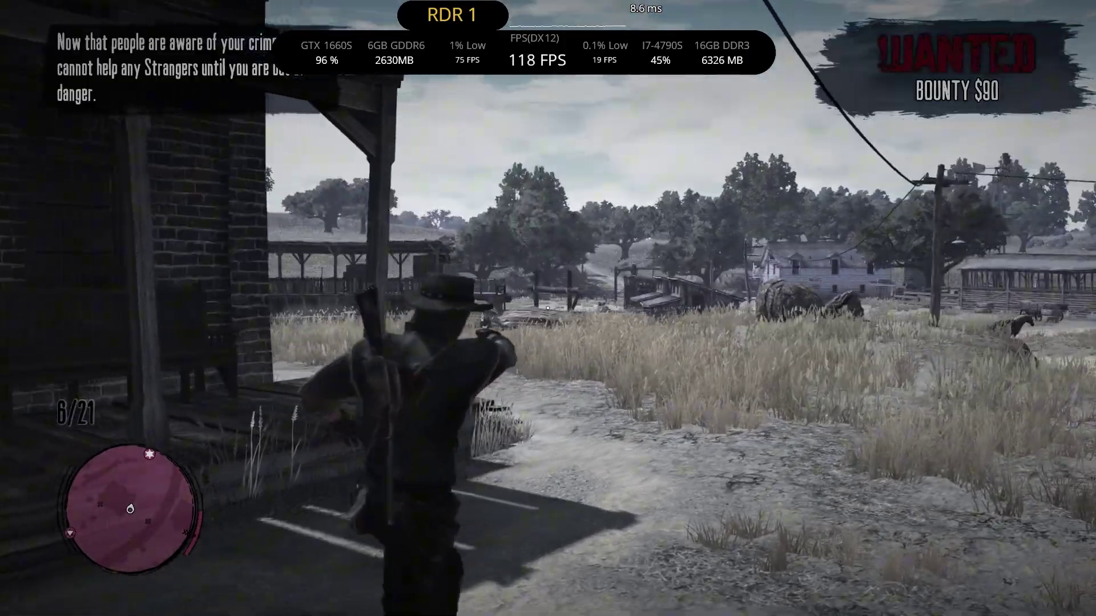
{"action": "key", "text": "w"}
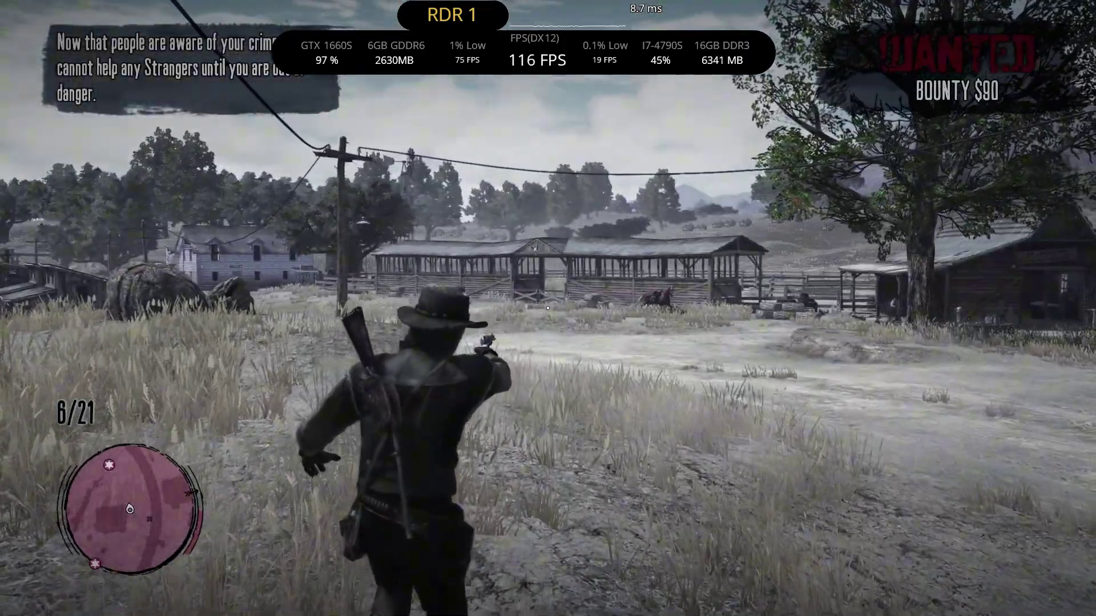
{"action": "key", "text": "w"}
{"action": "key", "text": "Tab"}
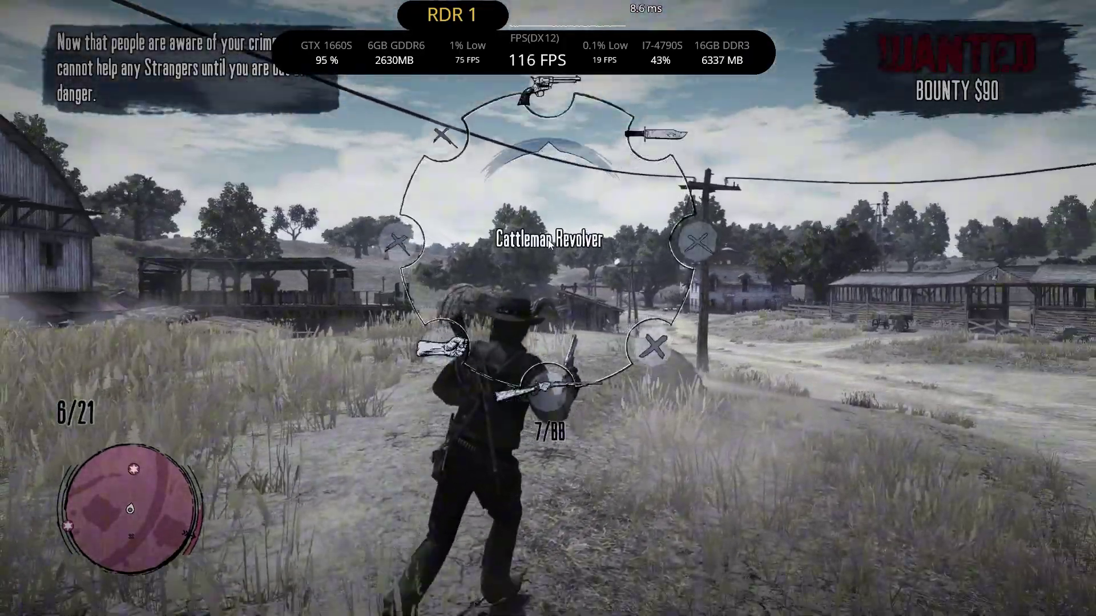
{"action": "key", "text": "w"}
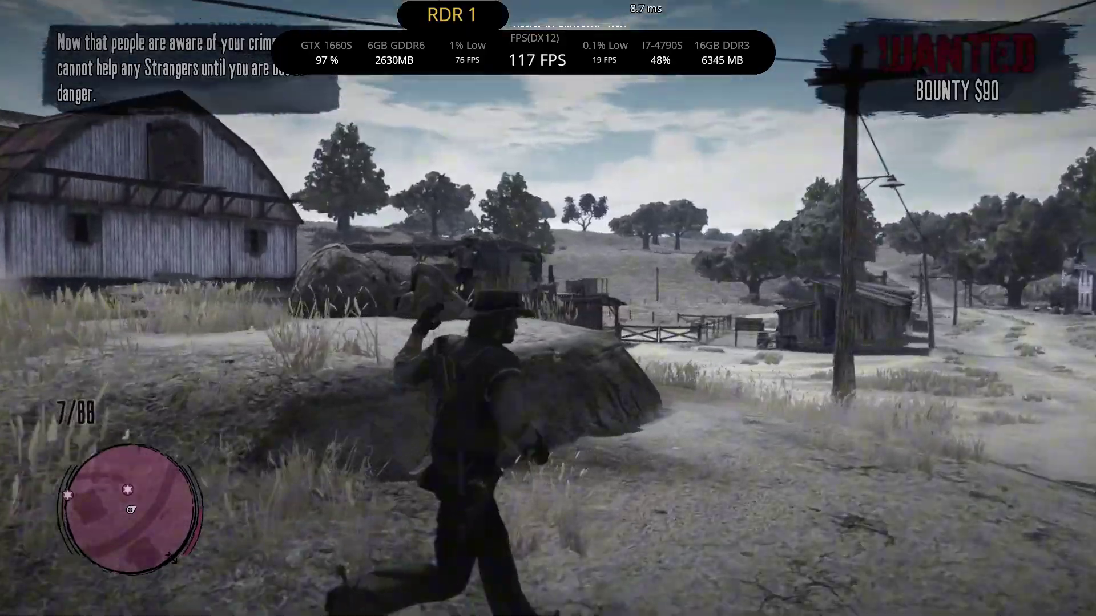
{"action": "right_click", "coordinate": [547, 308]}
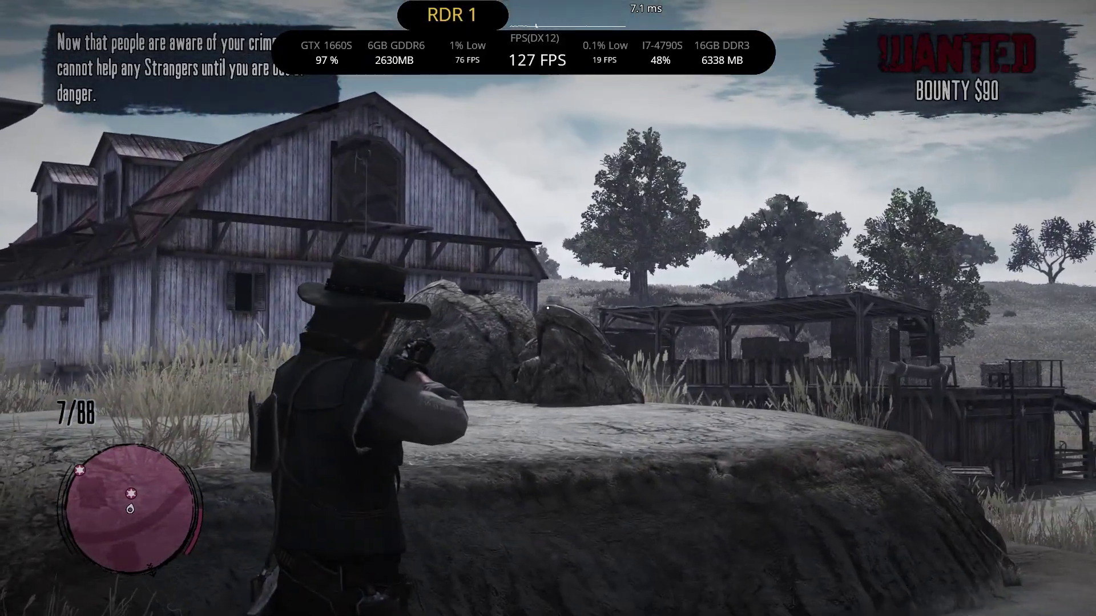
{"action": "left_click", "coordinate": [547, 308]}
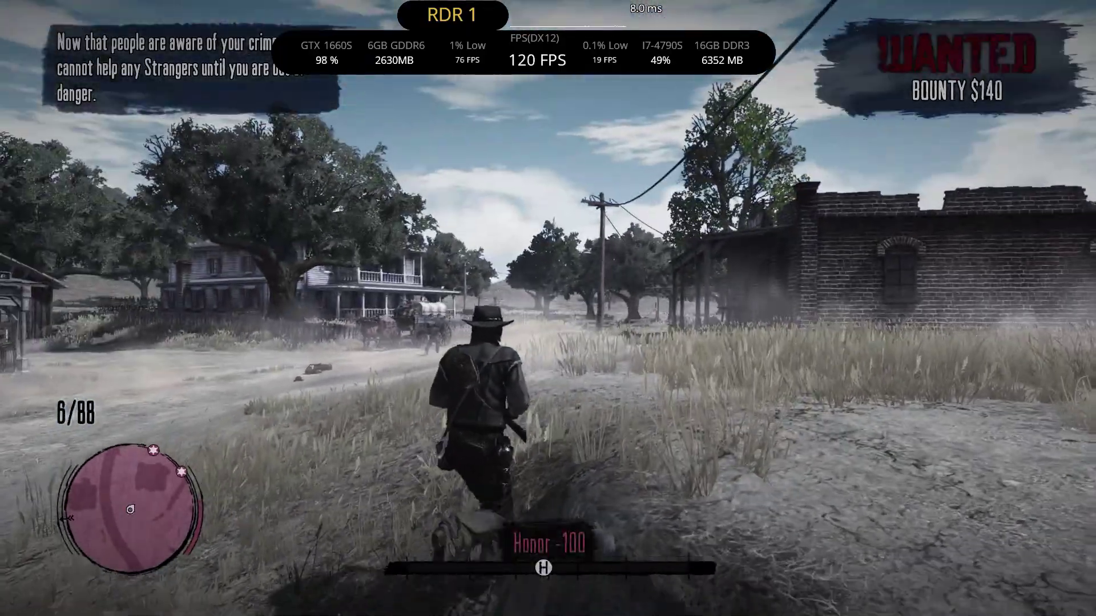
{"action": "key", "text": "w"}
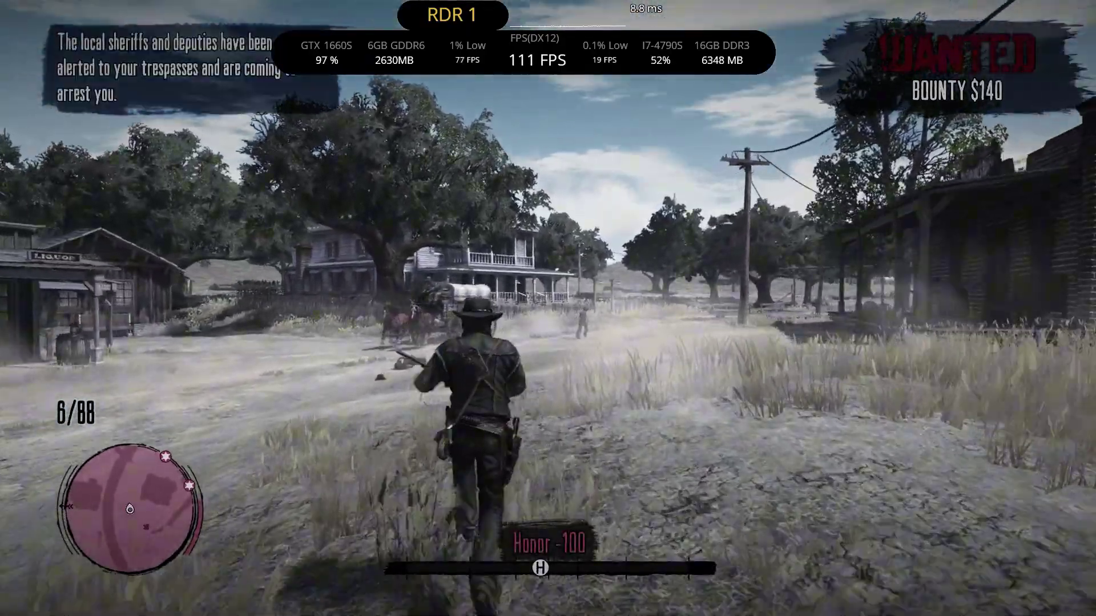
{"action": "key", "text": "w"}
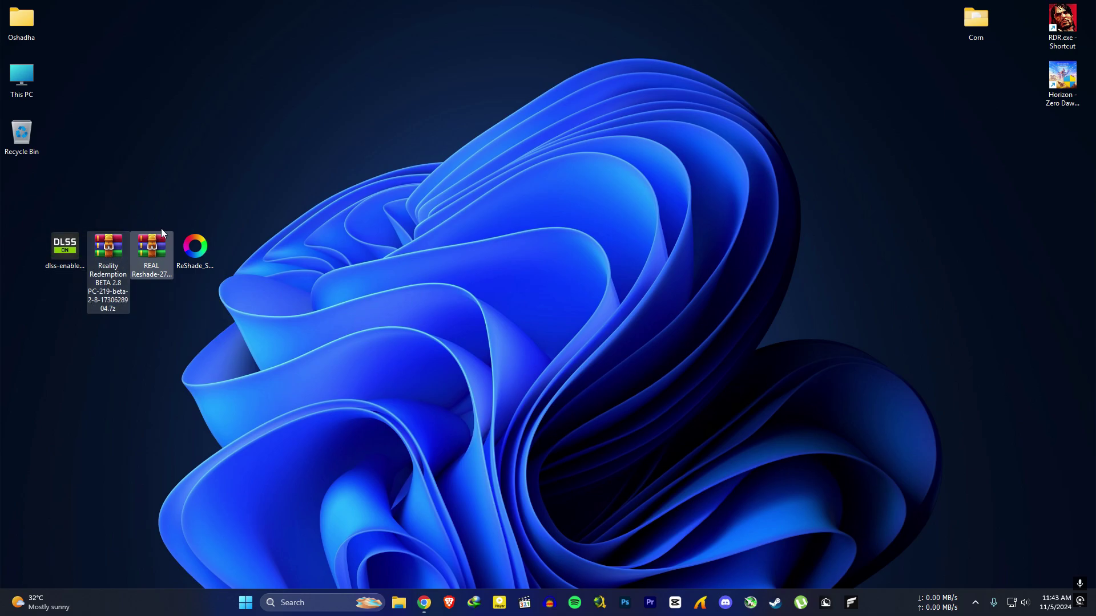
{"action": "left_click", "coordinate": [69, 239]}
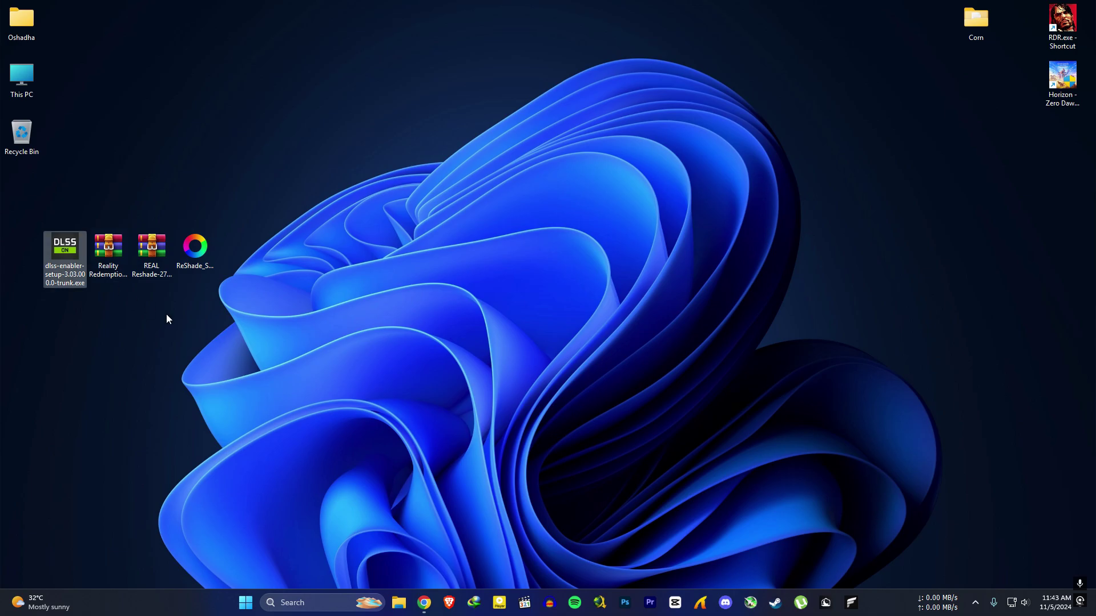
{"action": "left_click", "coordinate": [181, 235]}
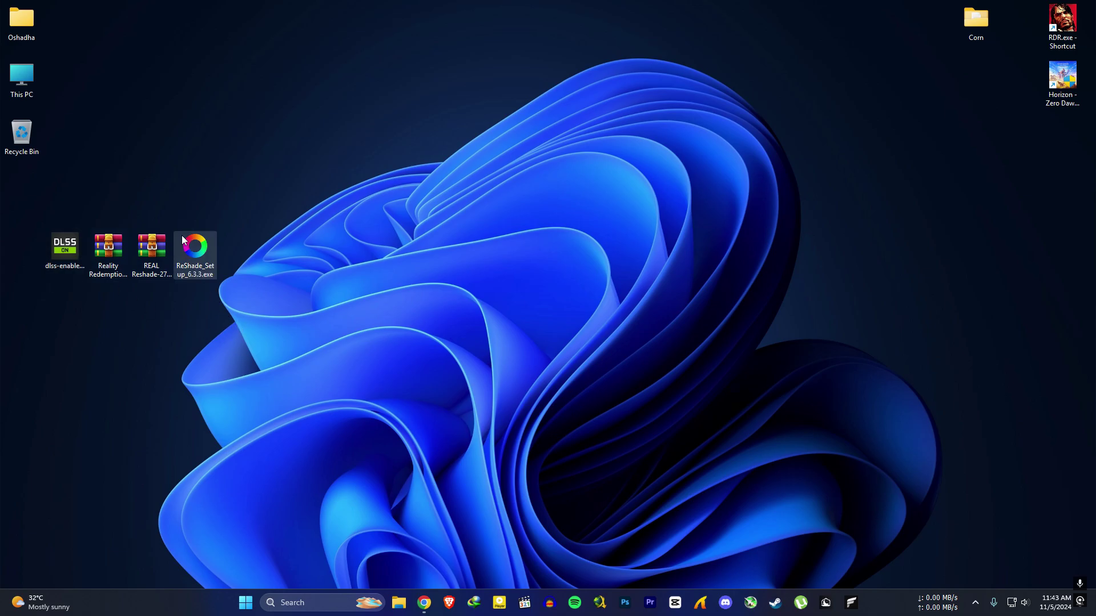
{"action": "left_click_drag", "start_coordinate": [42, 223], "coordinate": [119, 278]}
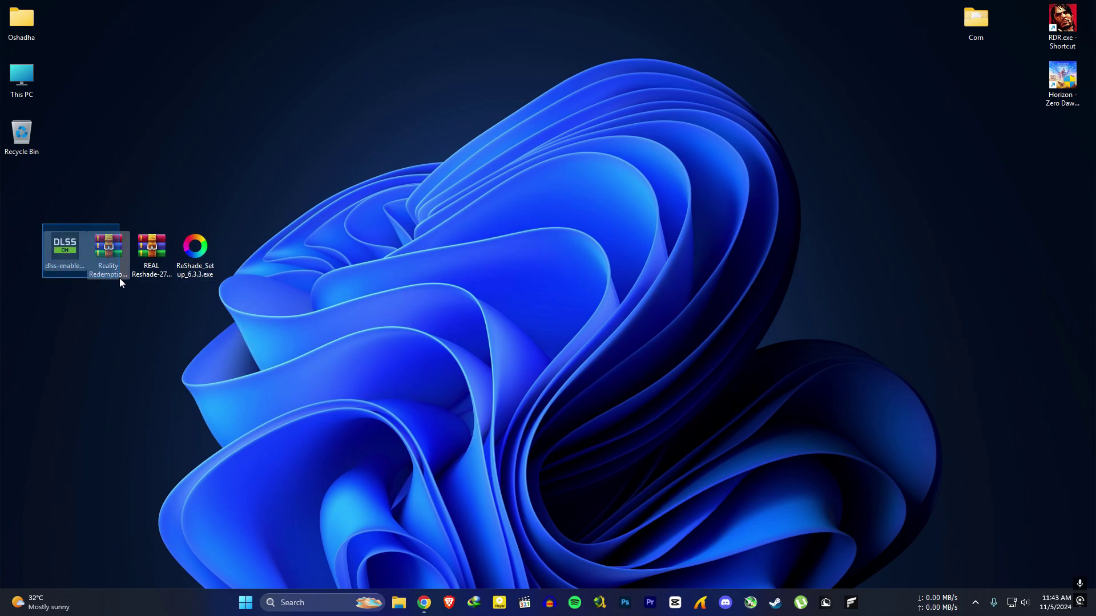
{"action": "left_click_drag", "start_coordinate": [207, 296], "coordinate": [209, 294]}
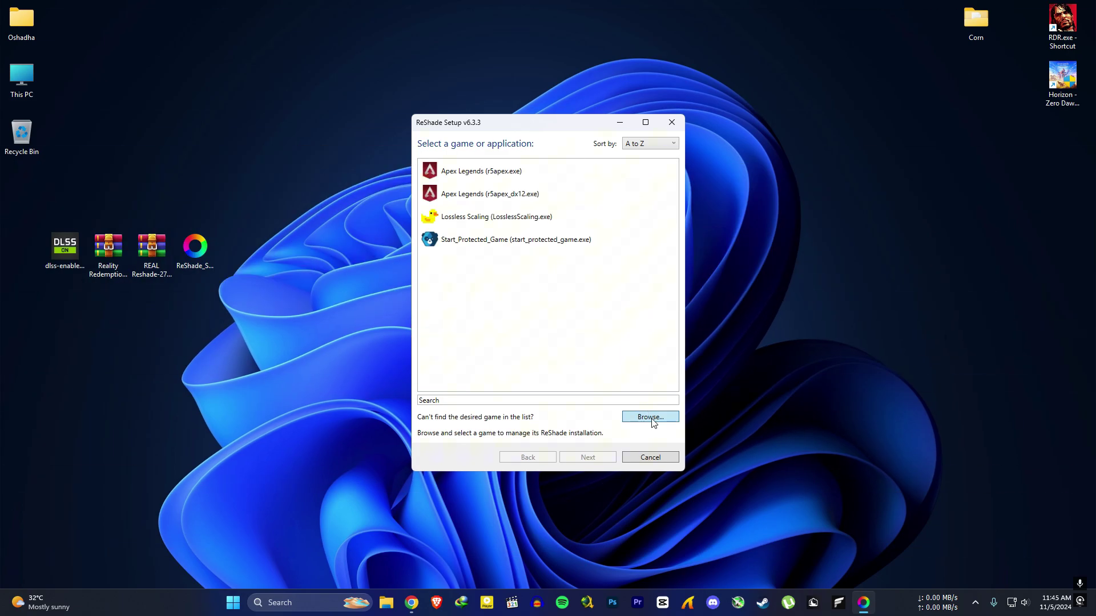
Step: Choose RDR.exe in C:\RDR 1 as the game for ReShade and accept DirectX 10/11/12 as its rendering API
{"action": "left_click", "coordinate": [650, 417]}
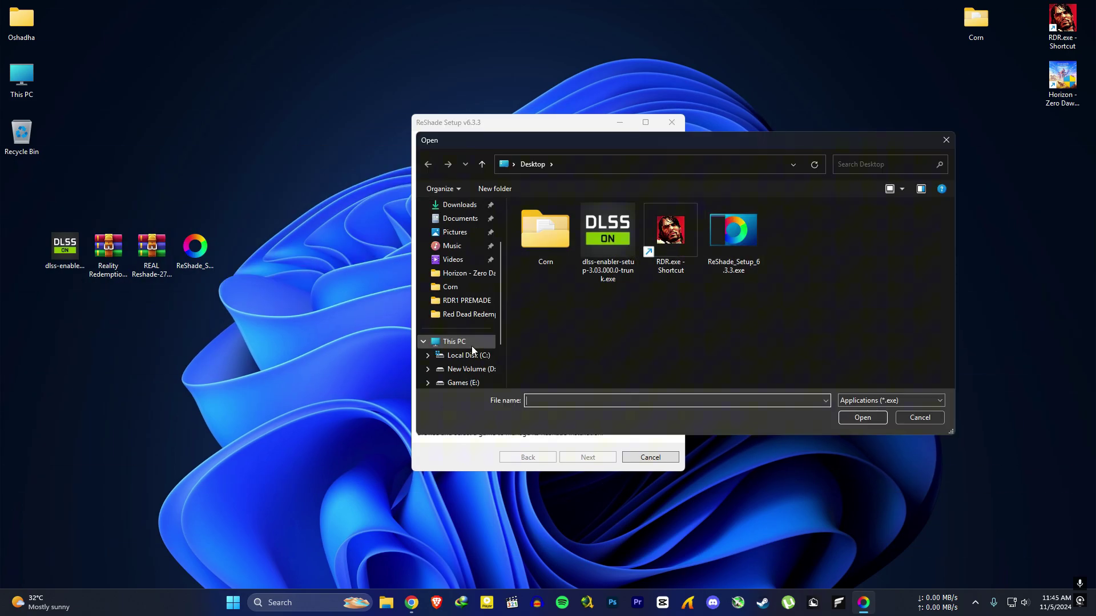
{"action": "left_click", "coordinate": [472, 346]}
{"action": "double_click", "coordinate": [585, 234]}
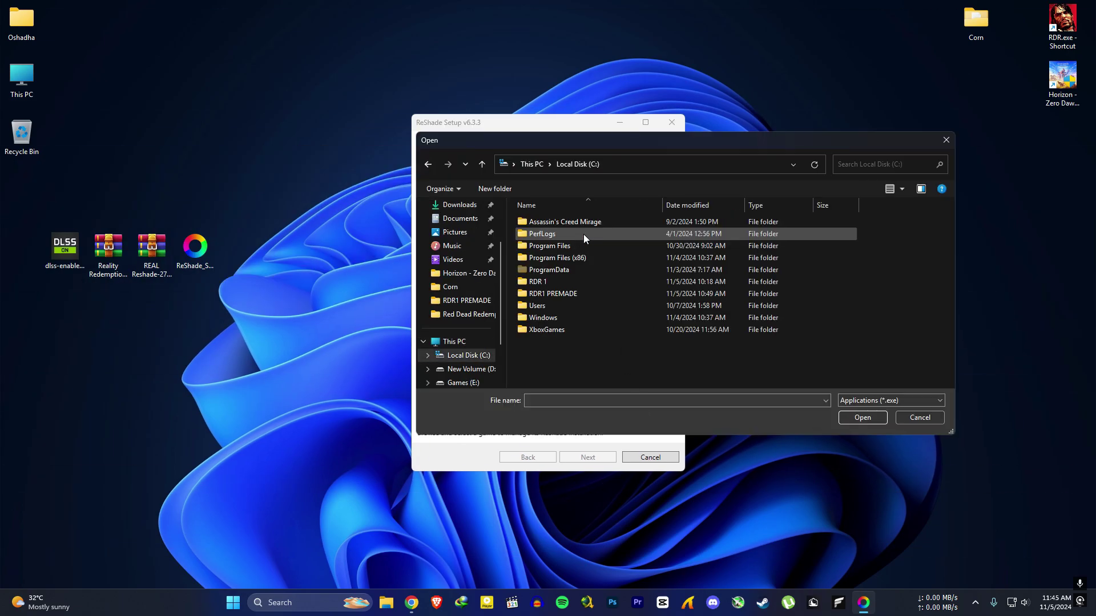
{"action": "double_click", "coordinate": [537, 283]}
{"action": "left_click", "coordinate": [543, 307]}
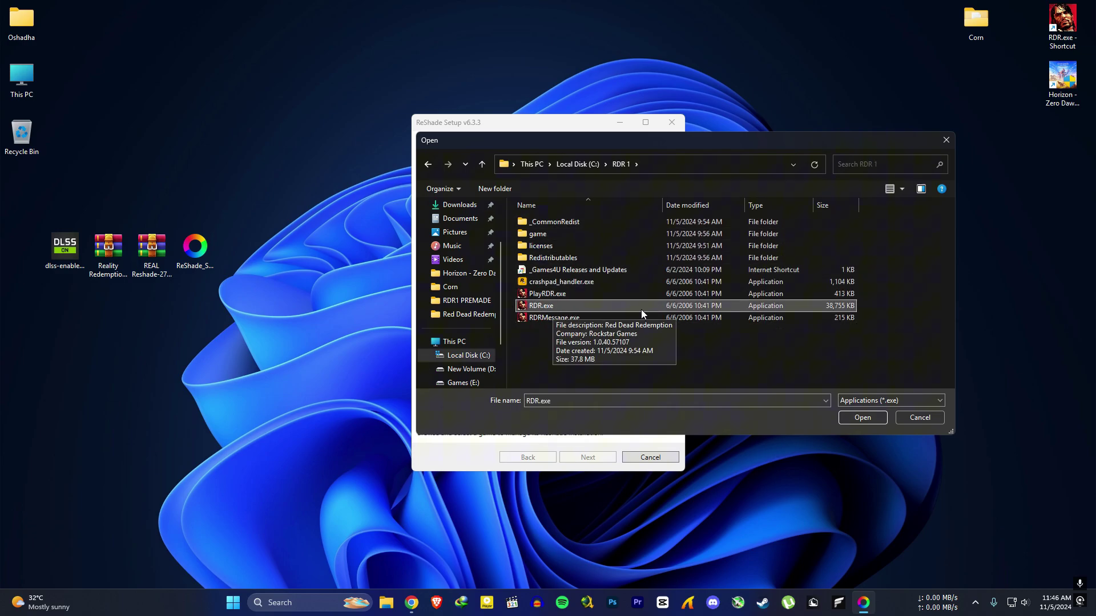
{"action": "left_click", "coordinate": [875, 417]}
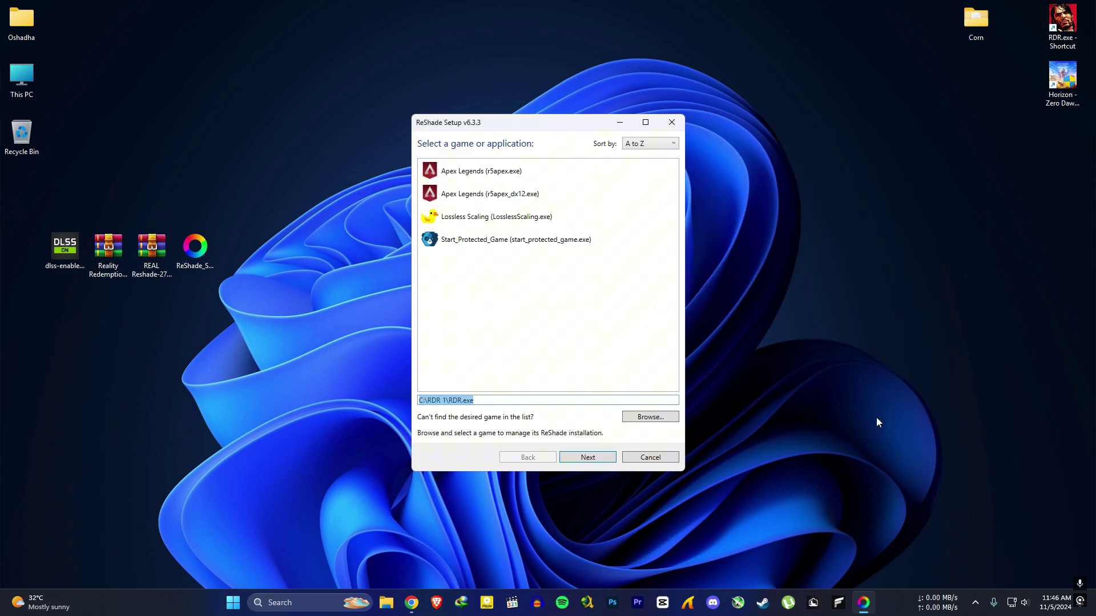
{"action": "left_click", "coordinate": [599, 460]}
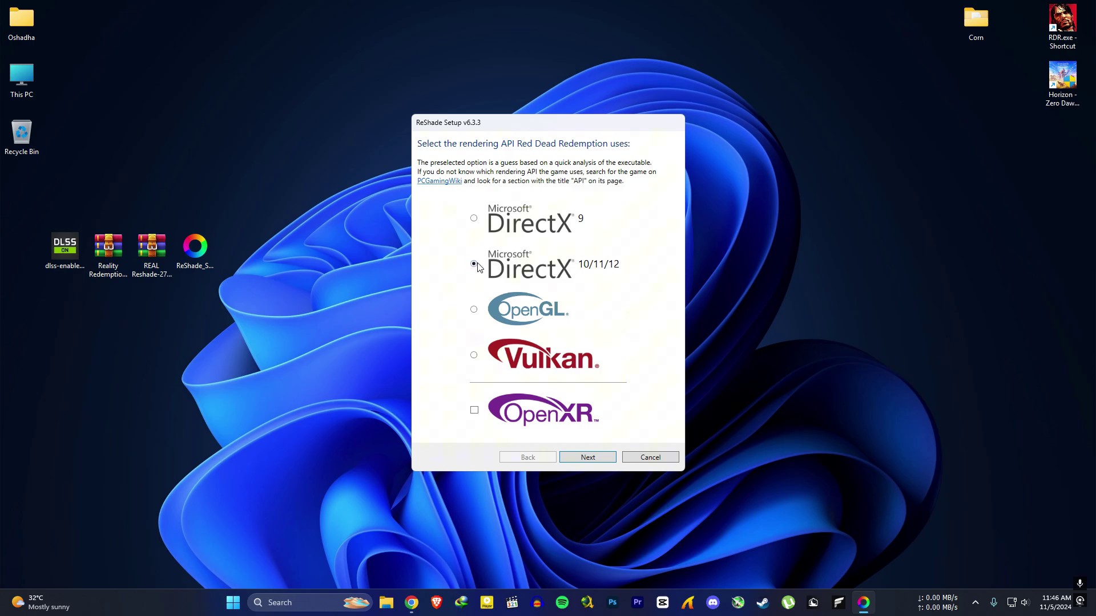
{"action": "left_click", "coordinate": [599, 460]}
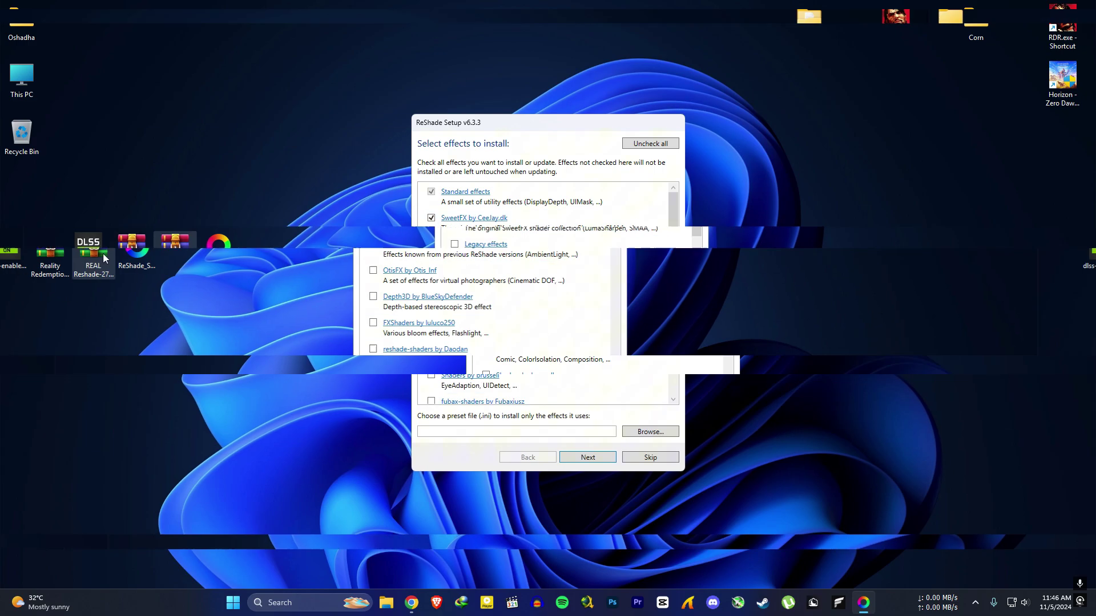
Step: Extract REAL.ini from the REAL Reshade zip archive to the desktop and close the archive
{"action": "left_click_drag", "start_coordinate": [153, 258], "coordinate": [155, 272]}
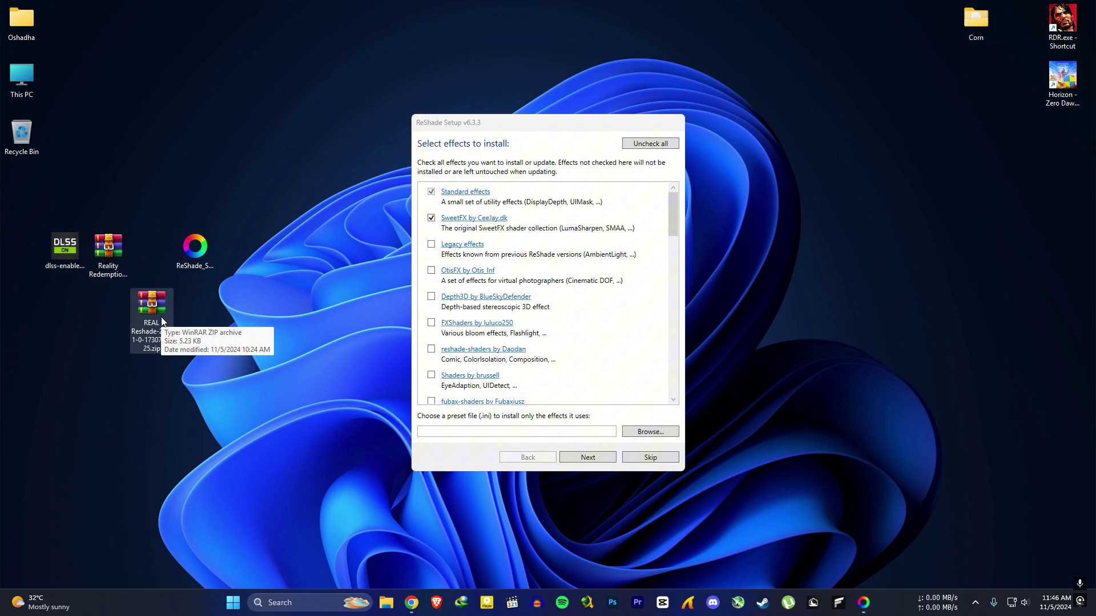
{"action": "double_click", "coordinate": [162, 319]}
{"action": "left_click_drag", "start_coordinate": [245, 280], "coordinate": [188, 315]}
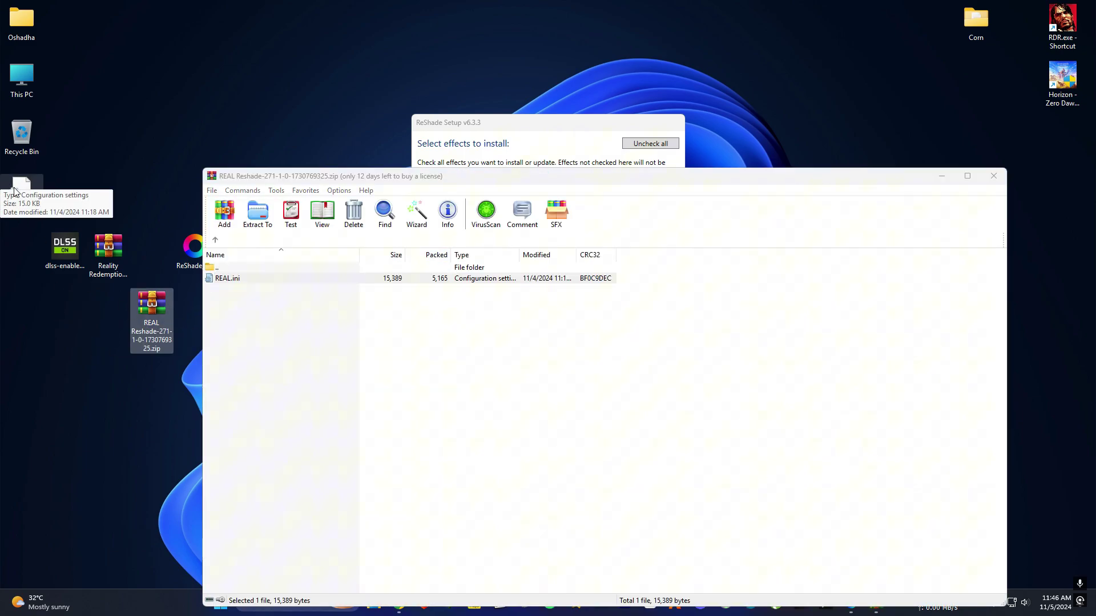
{"action": "left_click", "coordinate": [993, 176]}
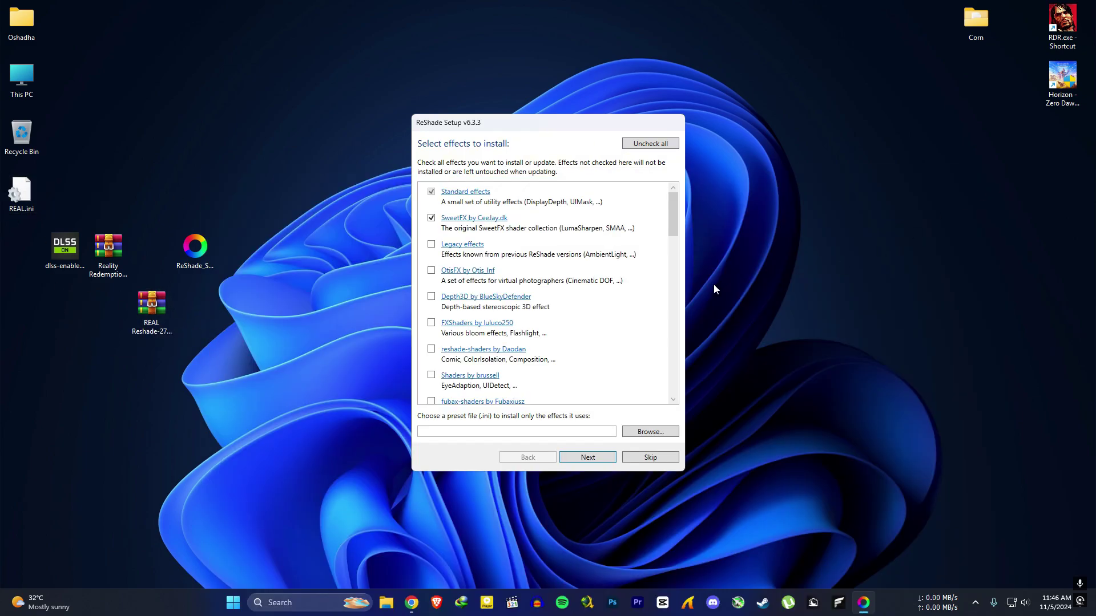
Step: Load REAL.ini from the Desktop as the preset that determines which effects ReShade installs
{"action": "left_click", "coordinate": [651, 432]}
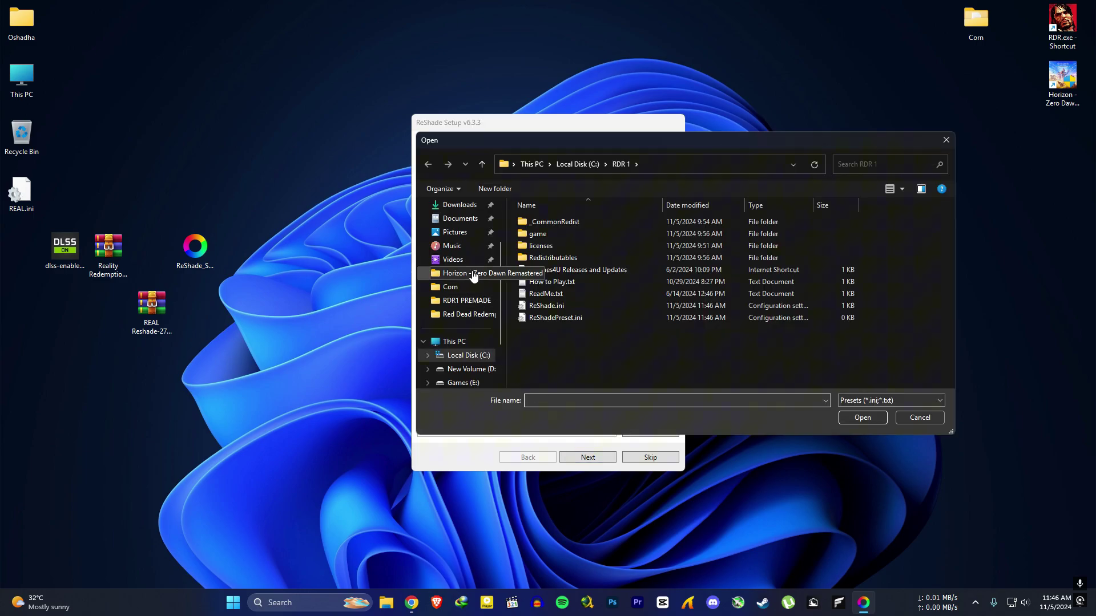
{"action": "scroll", "coordinate": [474, 276], "scroll_direction": "up", "scroll_amount": 2}
{"action": "left_click", "coordinate": [455, 248]}
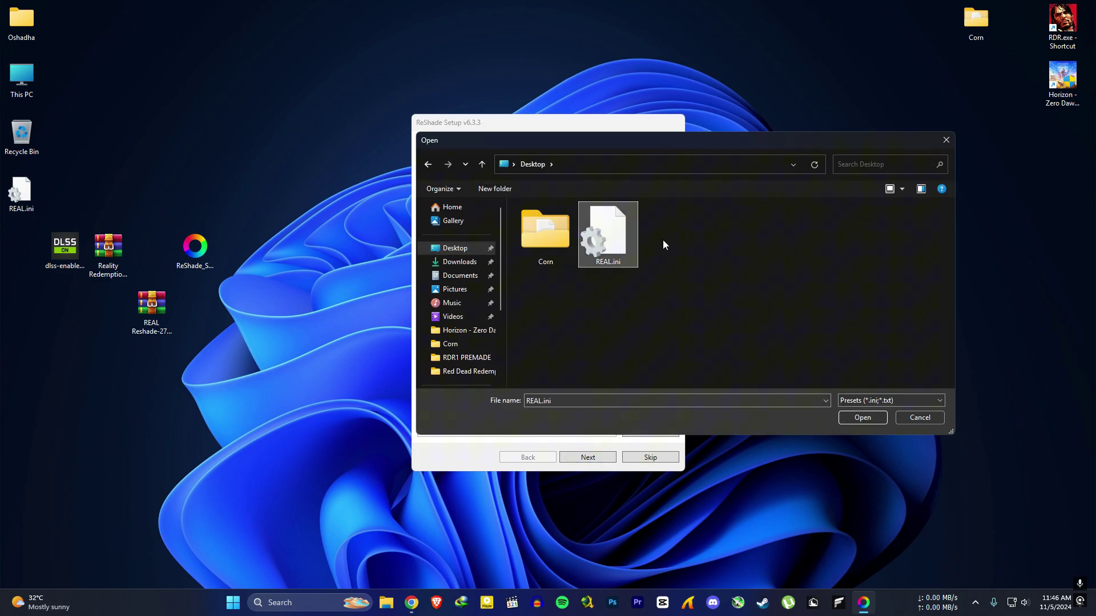
{"action": "left_click", "coordinate": [862, 418]}
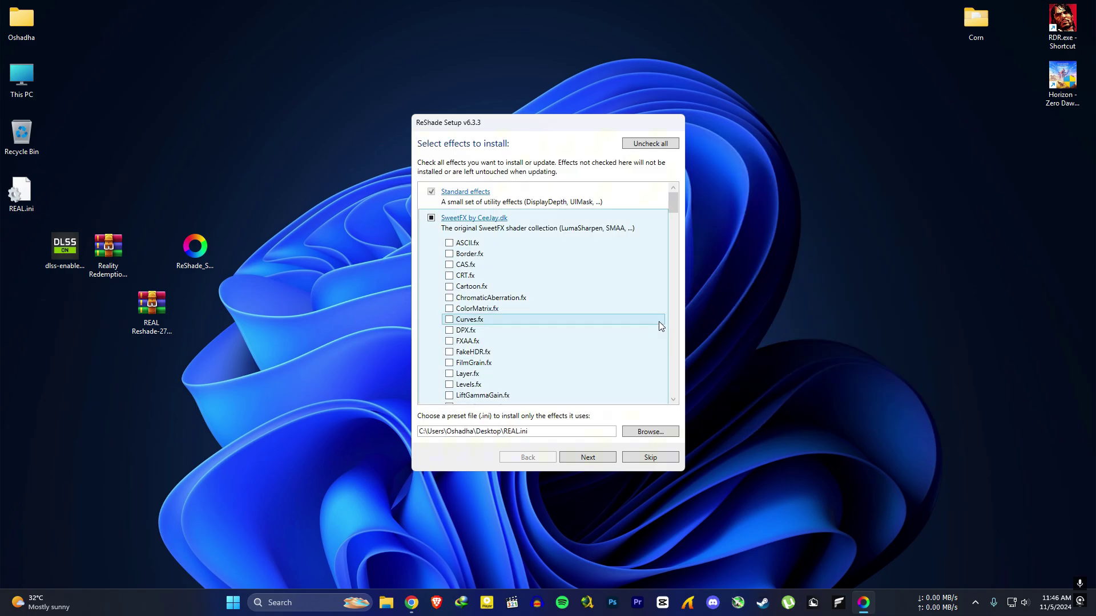
Step: Install the preset's effects to finish the ReShade setup, and move REAL.ini from the desktop into the RDR 1 game folder
{"action": "left_click_drag", "start_coordinate": [675, 210], "coordinate": [532, 209]}
{"action": "left_click", "coordinate": [599, 457]}
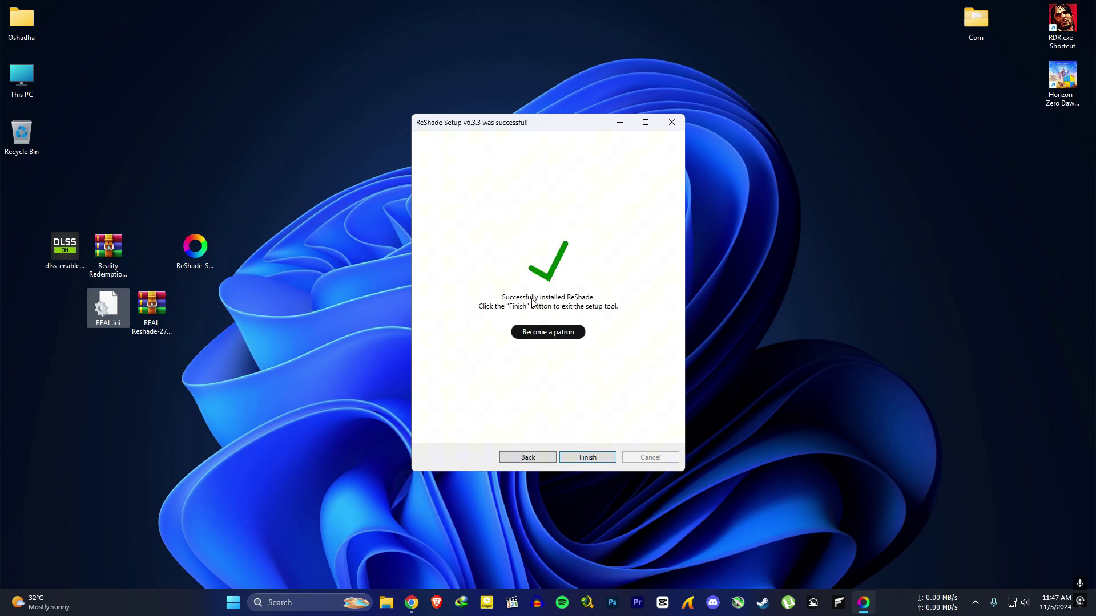
{"action": "left_click", "coordinate": [600, 455]}
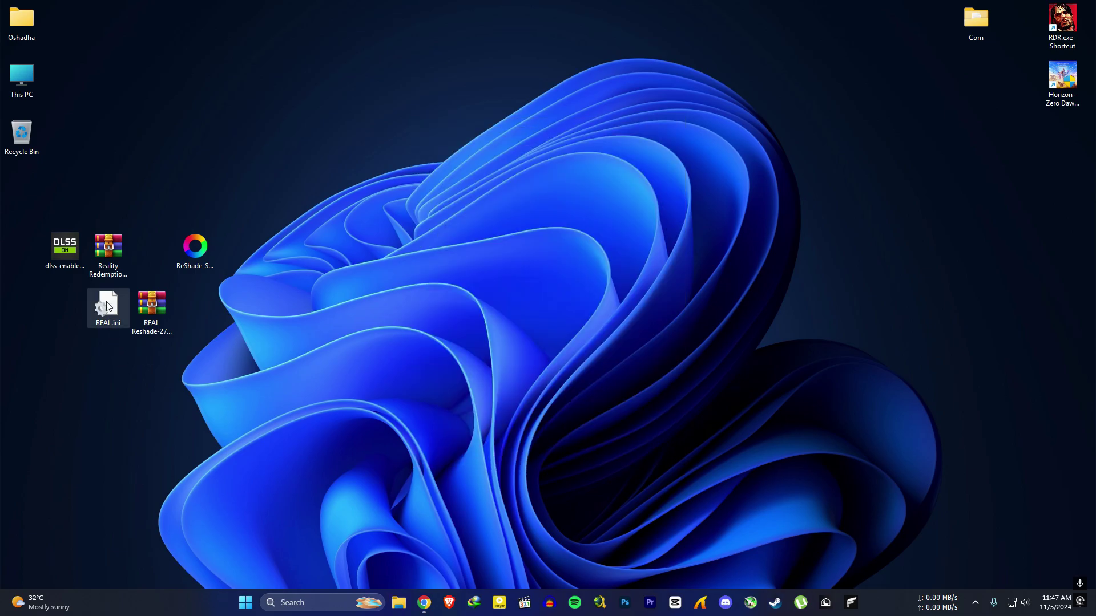
{"action": "left_click_drag", "start_coordinate": [106, 306], "coordinate": [416, 444]}
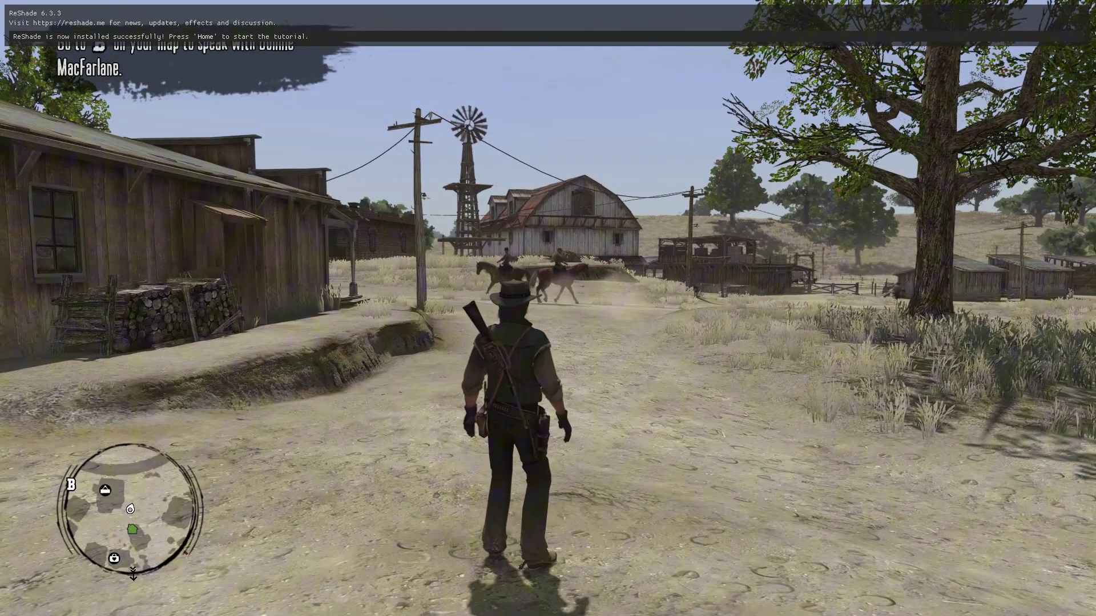
Step: Open the ReShade overlay, skip its tutorial and load REAL.ini from C:\RDR 1 as the active preset
{"action": "key", "text": "Home"}
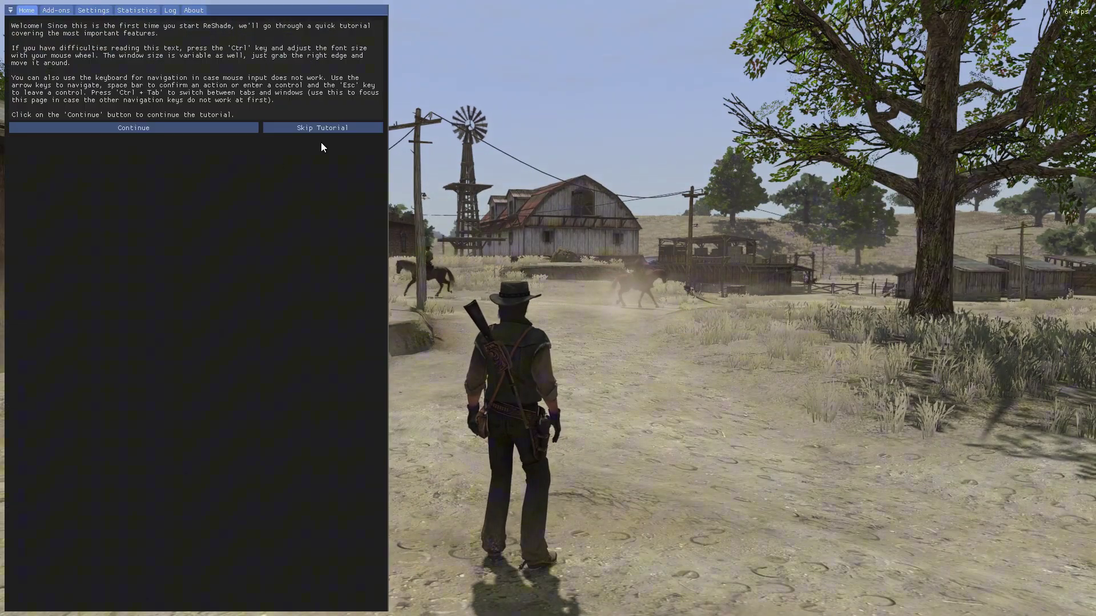
{"action": "left_click", "coordinate": [337, 129]}
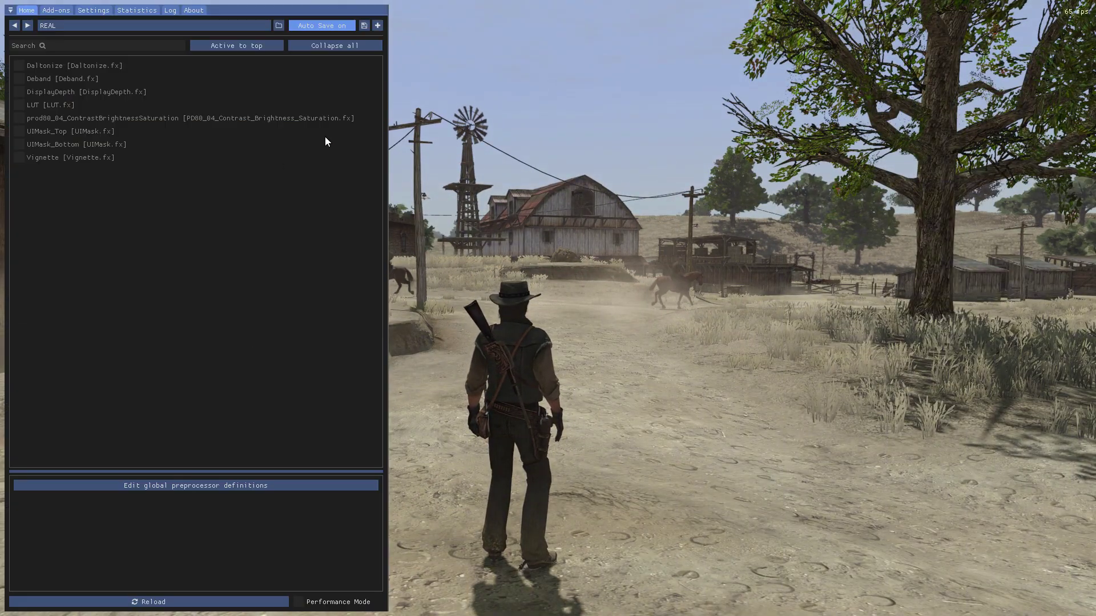
{"action": "left_click", "coordinate": [72, 25]}
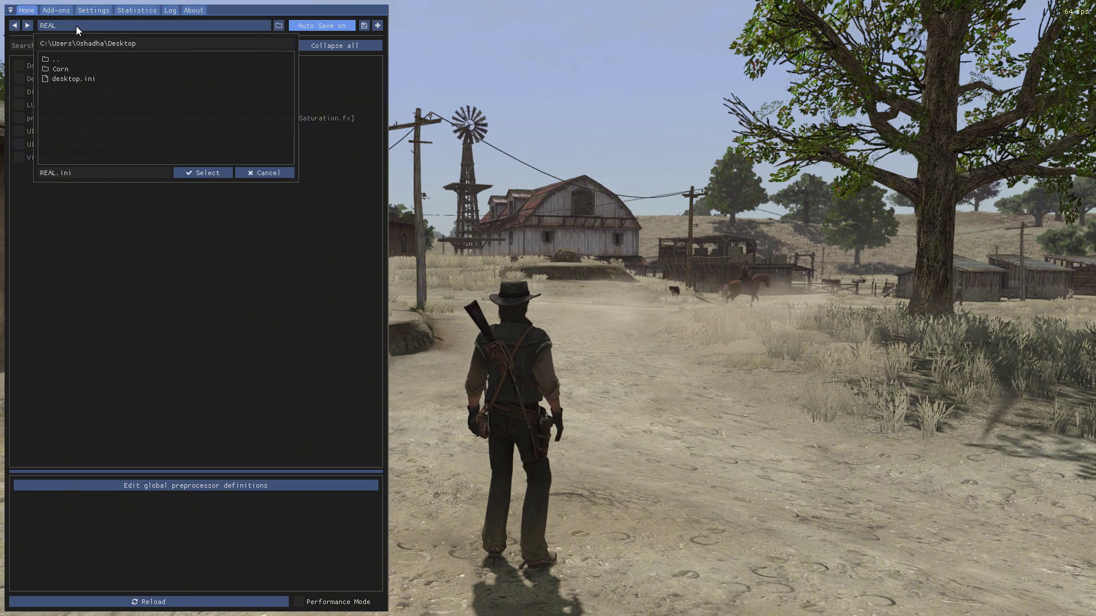
{"action": "left_click", "coordinate": [66, 57]}
{"action": "left_click", "coordinate": [71, 59]}
{"action": "left_click", "coordinate": [70, 59]}
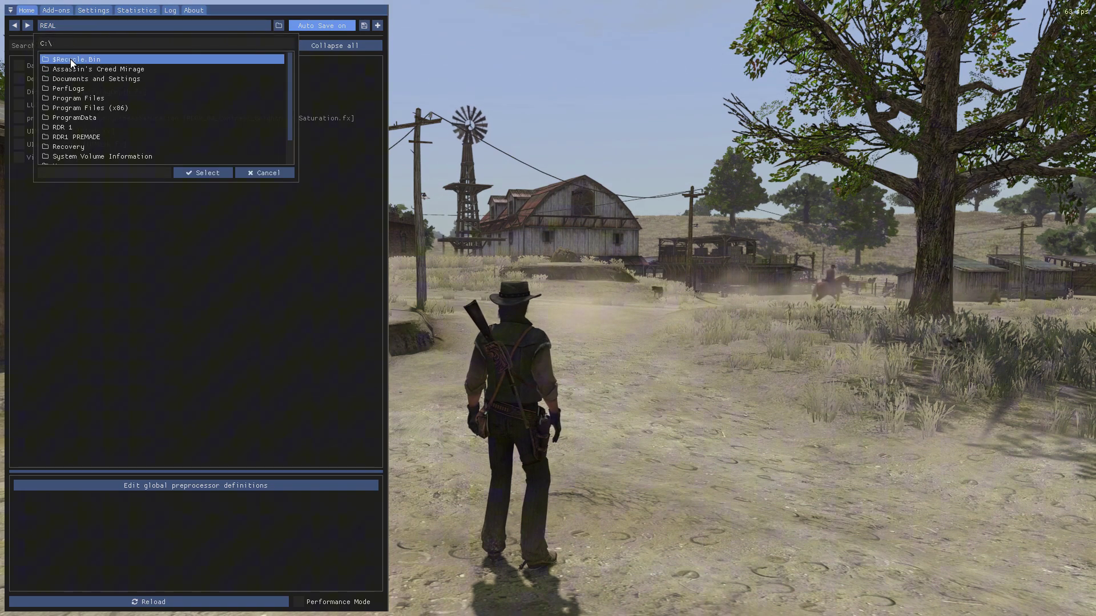
{"action": "left_click", "coordinate": [69, 131]}
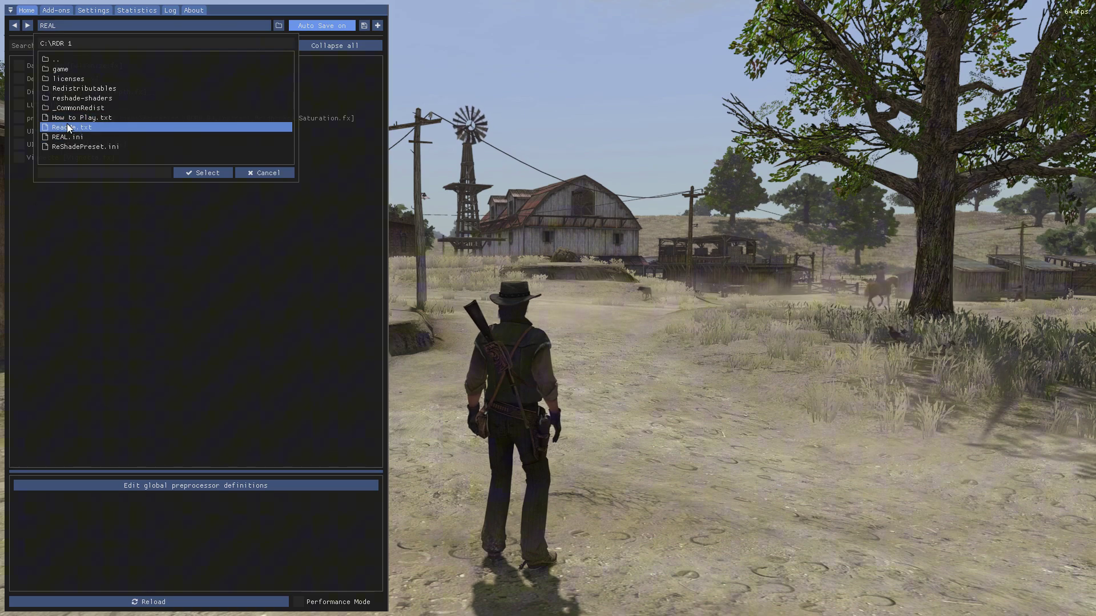
{"action": "left_click", "coordinate": [68, 137]}
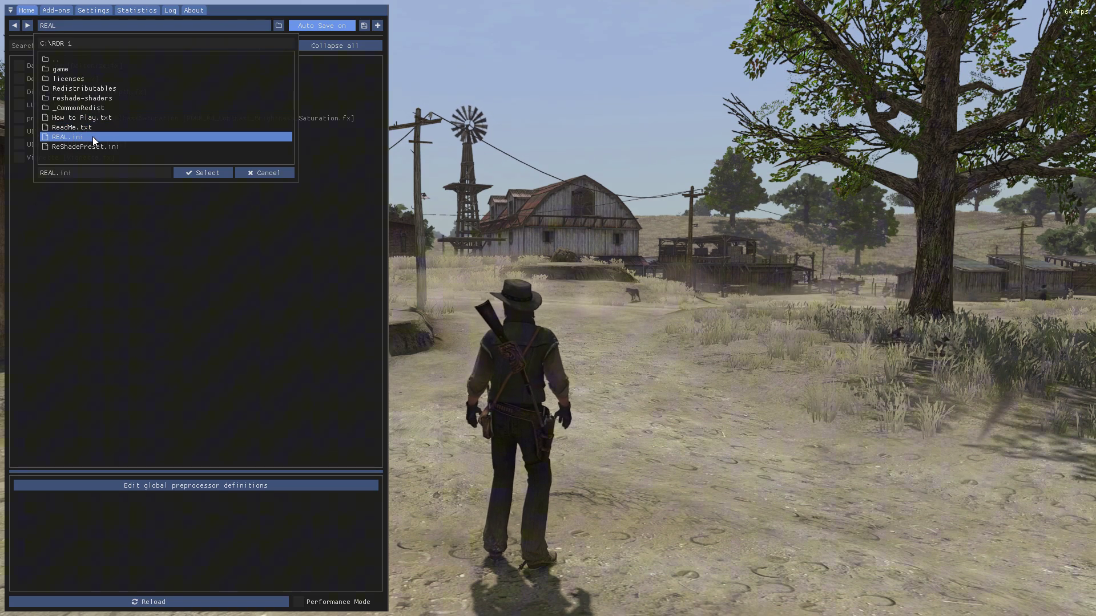
{"action": "left_click", "coordinate": [200, 172]}
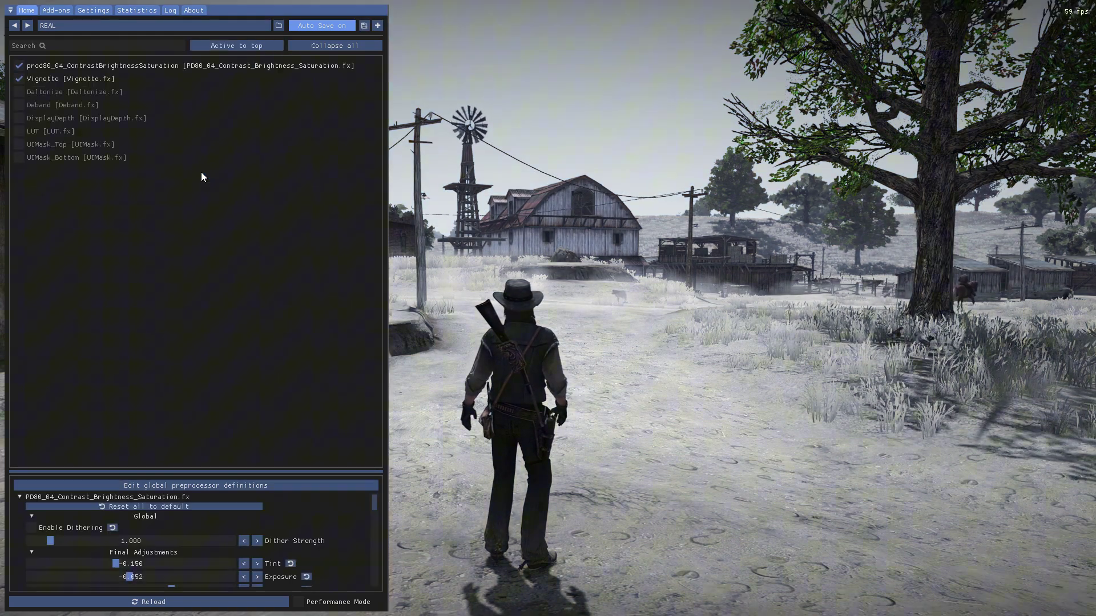
{"action": "key", "text": "Home"}
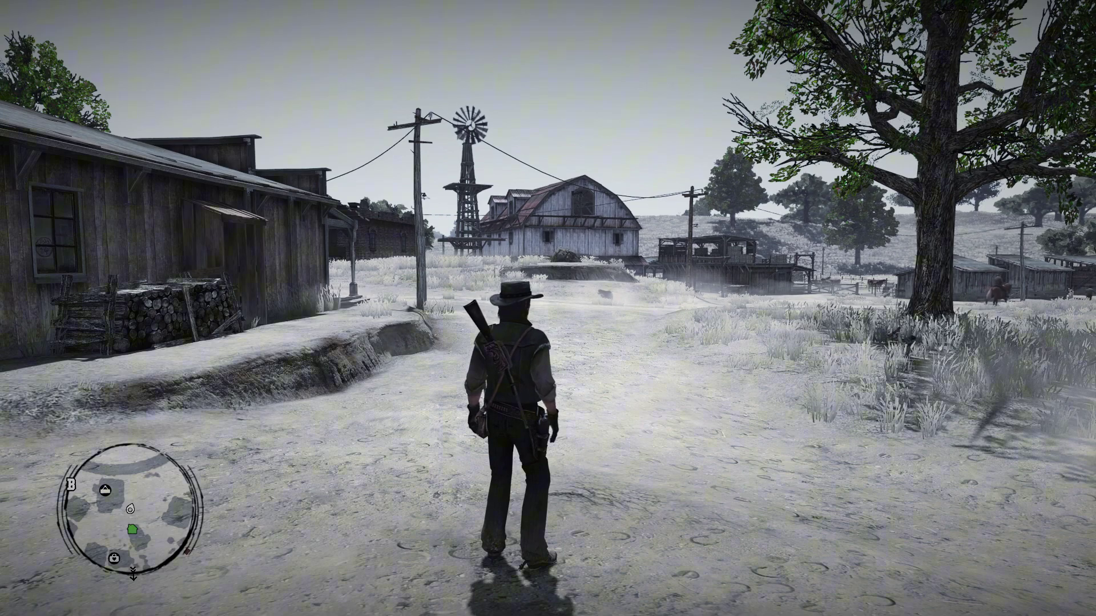
{"action": "key", "text": "w"}
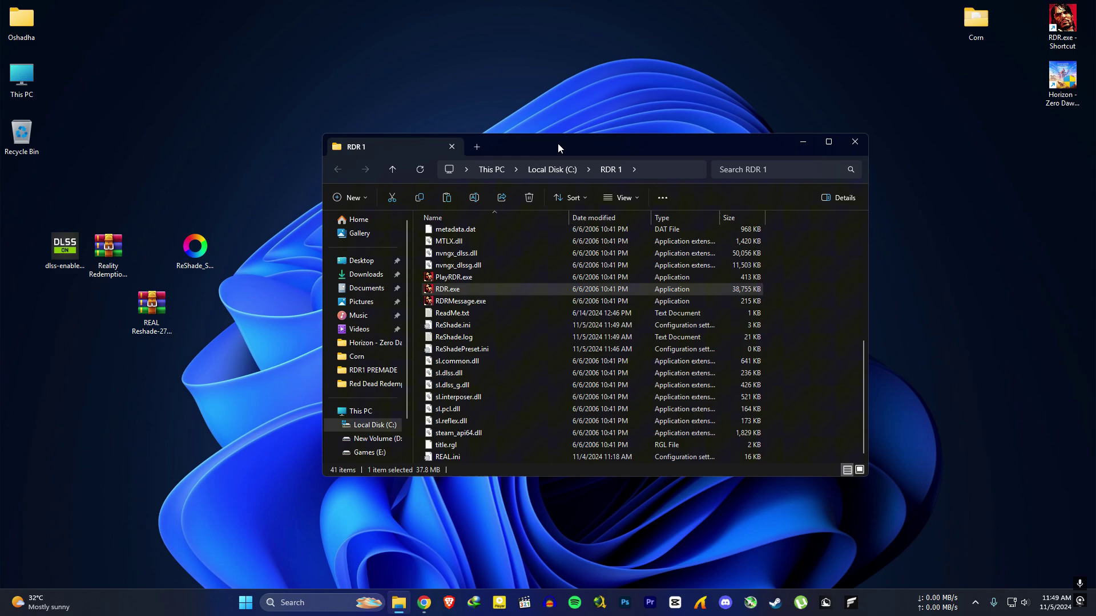
Step: Extract the RealityRedemption BETA 2.8 PC folder from the Reality Redemption archive into the RDR 1 game folder
{"action": "left_click_drag", "start_coordinate": [565, 134], "coordinate": [614, 104]}
{"action": "double_click", "coordinate": [106, 255]}
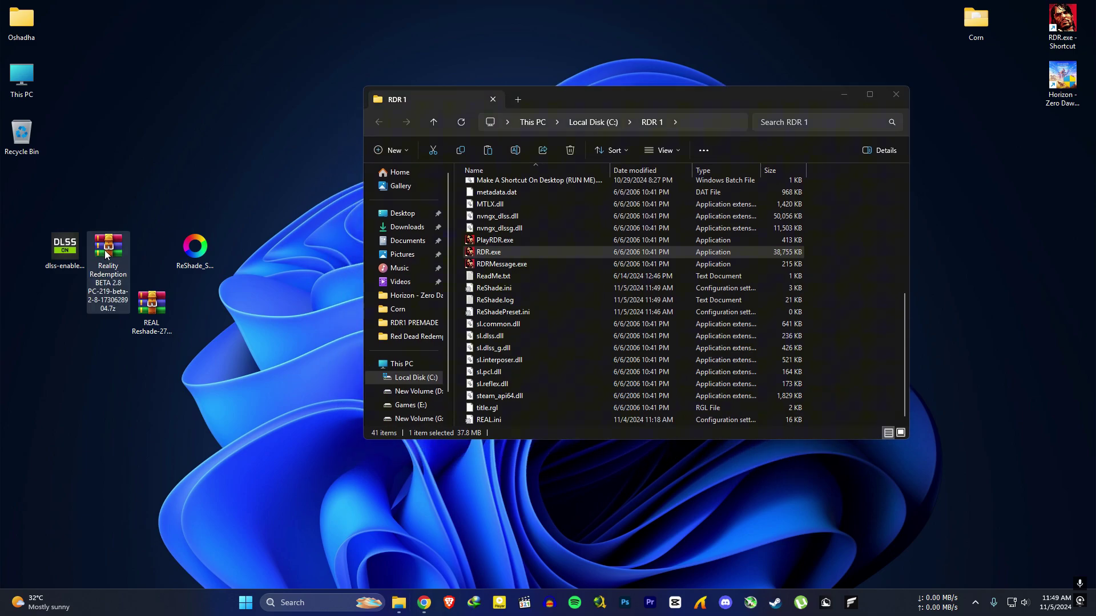
{"action": "left_click_drag", "start_coordinate": [754, 430], "coordinate": [676, 235]}
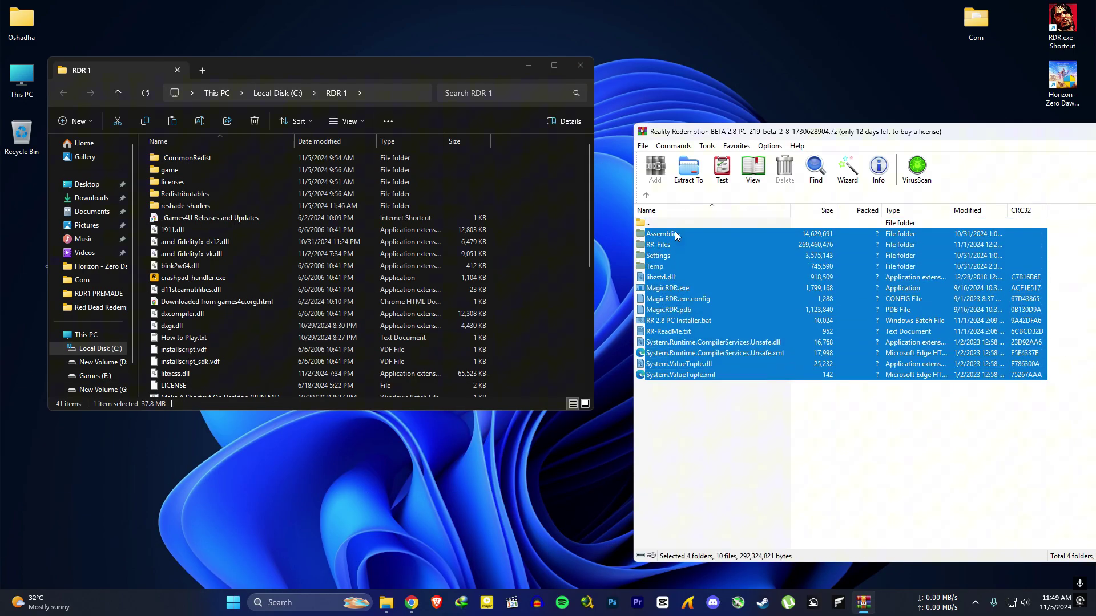
{"action": "left_click", "coordinate": [647, 197]}
{"action": "left_click_drag", "start_coordinate": [601, 234], "coordinate": [555, 232]}
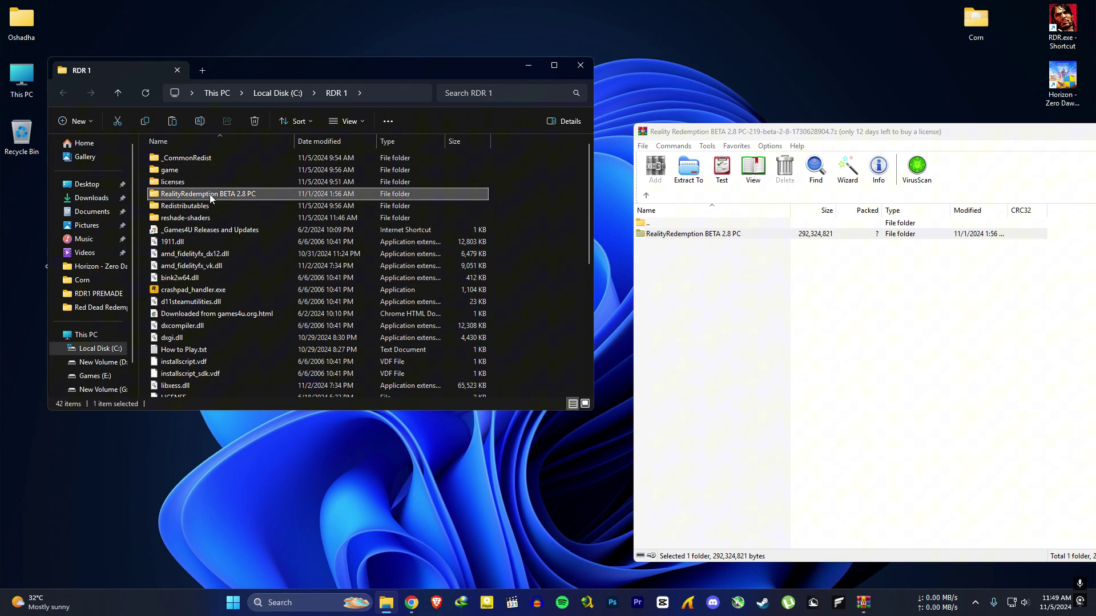
Step: Run RR 2.8 PC Installer.bat from the RealityRedemption BETA 2.8 PC folder and choose option 1, Install Reality Redemption
{"action": "double_click", "coordinate": [210, 194]}
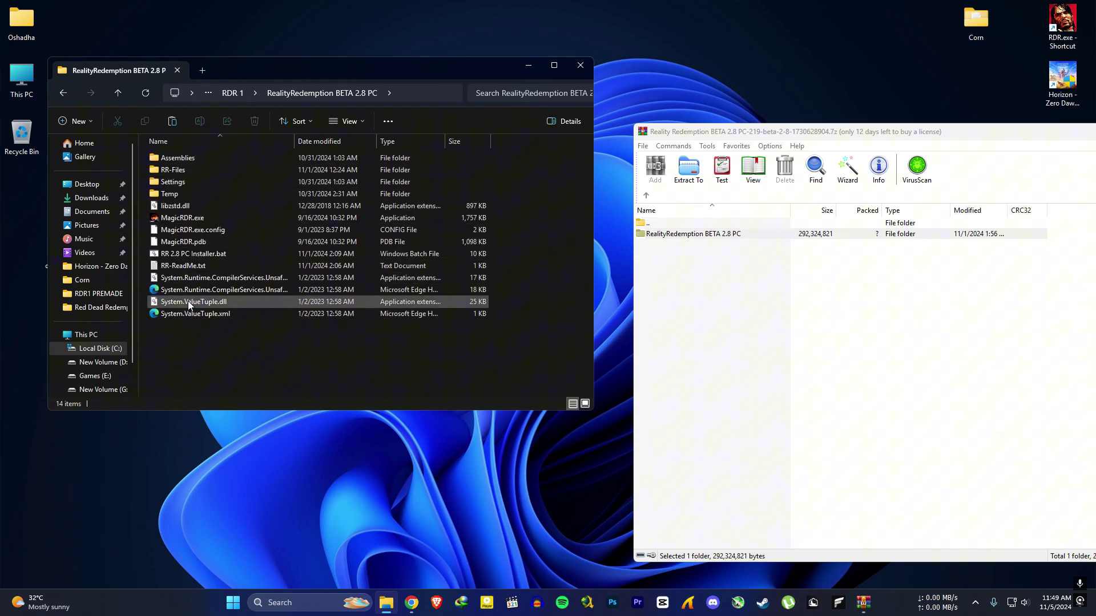
{"action": "left_click", "coordinate": [174, 253]}
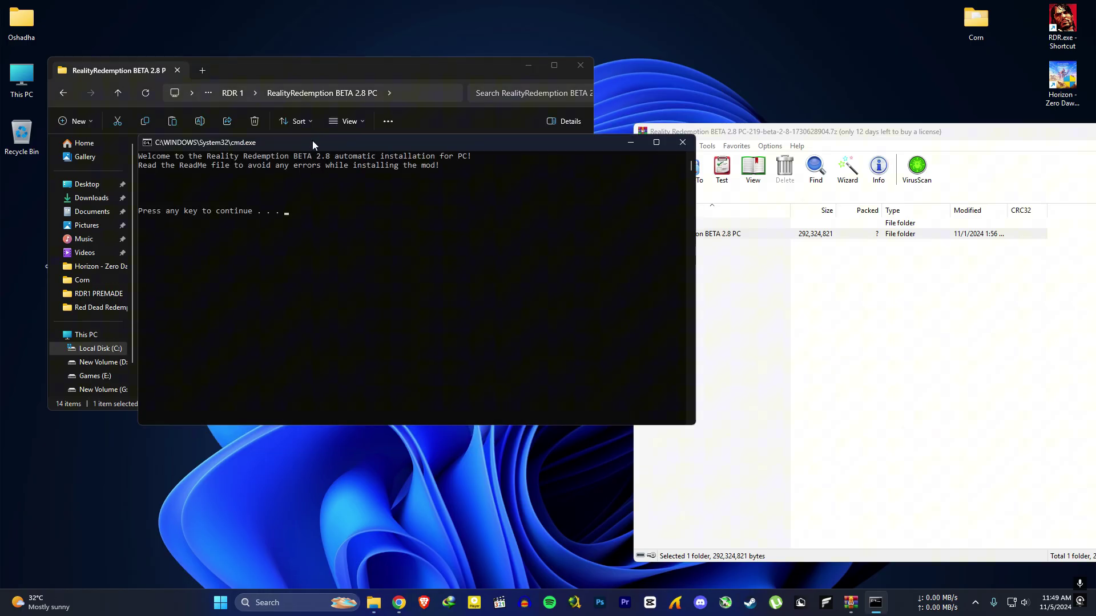
{"action": "left_click_drag", "start_coordinate": [312, 141], "coordinate": [328, 212]}
{"action": "key", "text": "Return"}
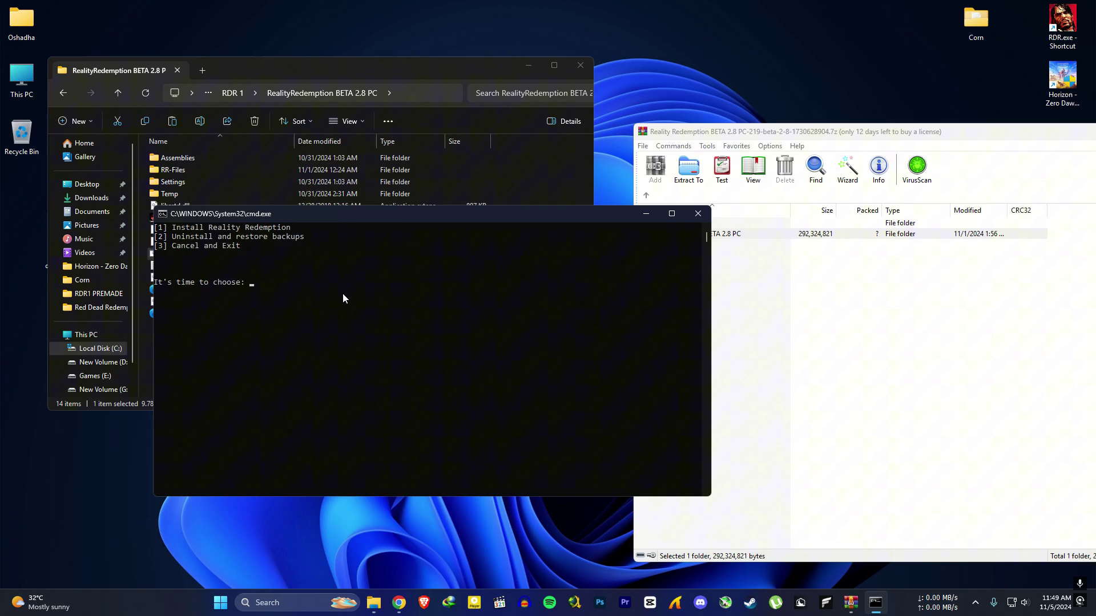
{"action": "type", "text": "1"}
{"action": "key", "text": "Return"}
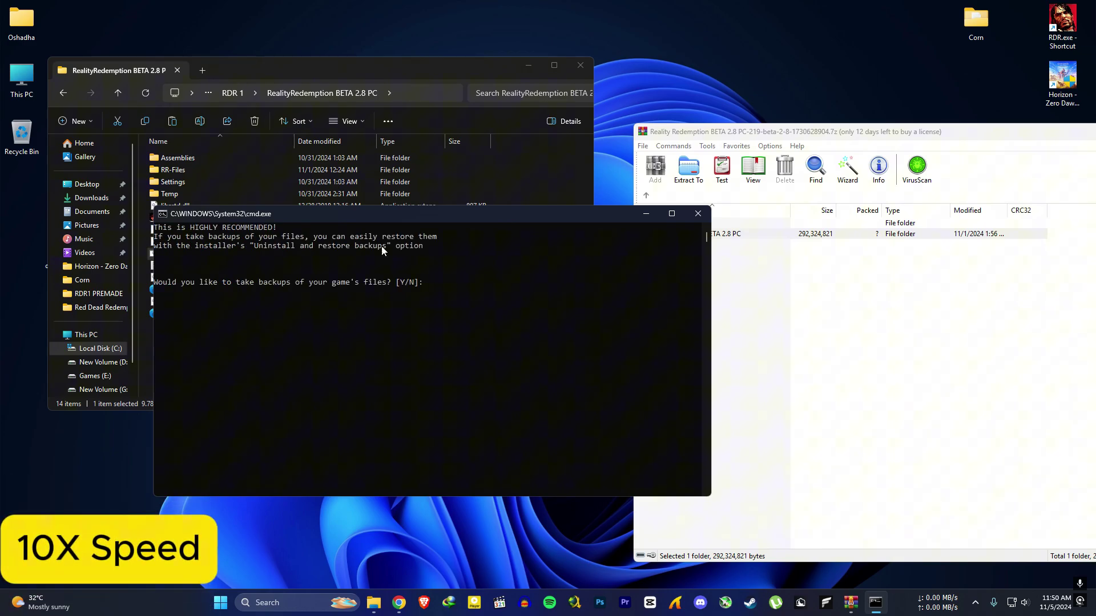
Step: Agree to take backups of the game's files and continue to the mod's feature selection
{"action": "type", "text": "y"}
{"action": "key", "text": "Return"}
{"action": "key", "text": "Return"}
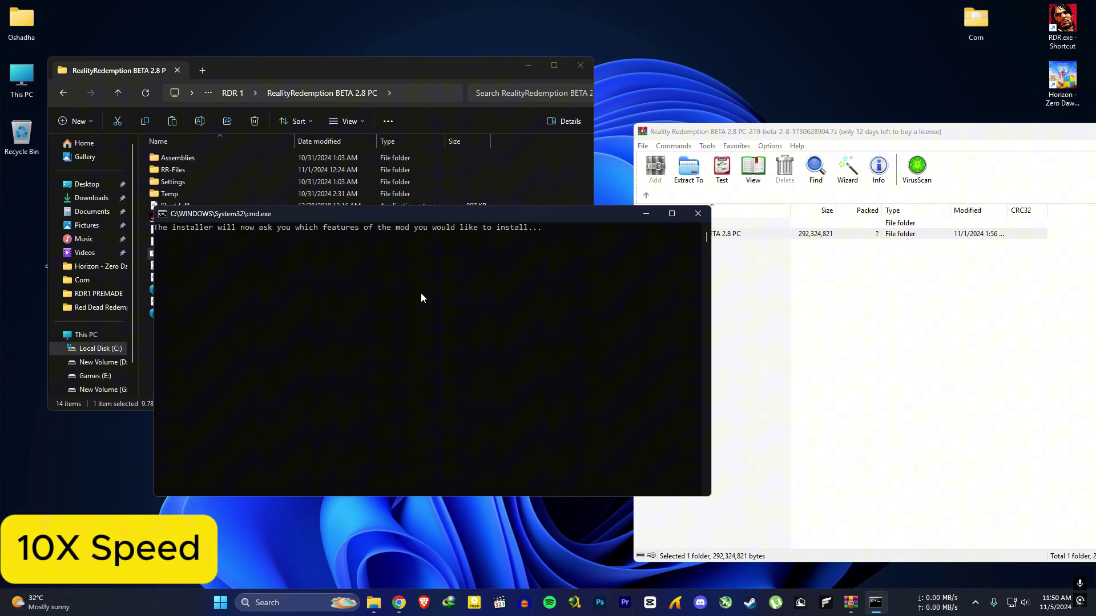
Step: Decline the HD loading screens, and install the HD lore-accurate minimap and HD game world textures
{"action": "type", "text": "n"}
{"action": "key", "text": "Return"}
{"action": "type", "text": "y"}
{"action": "key", "text": "Return"}
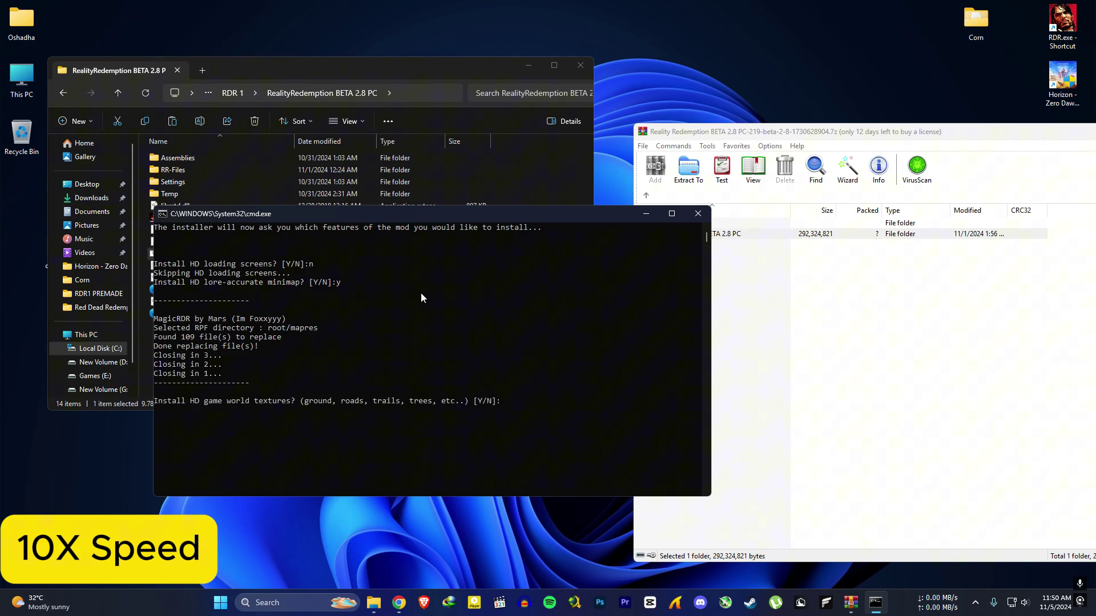
{"action": "type", "text": "y"}
{"action": "key", "text": "Return"}
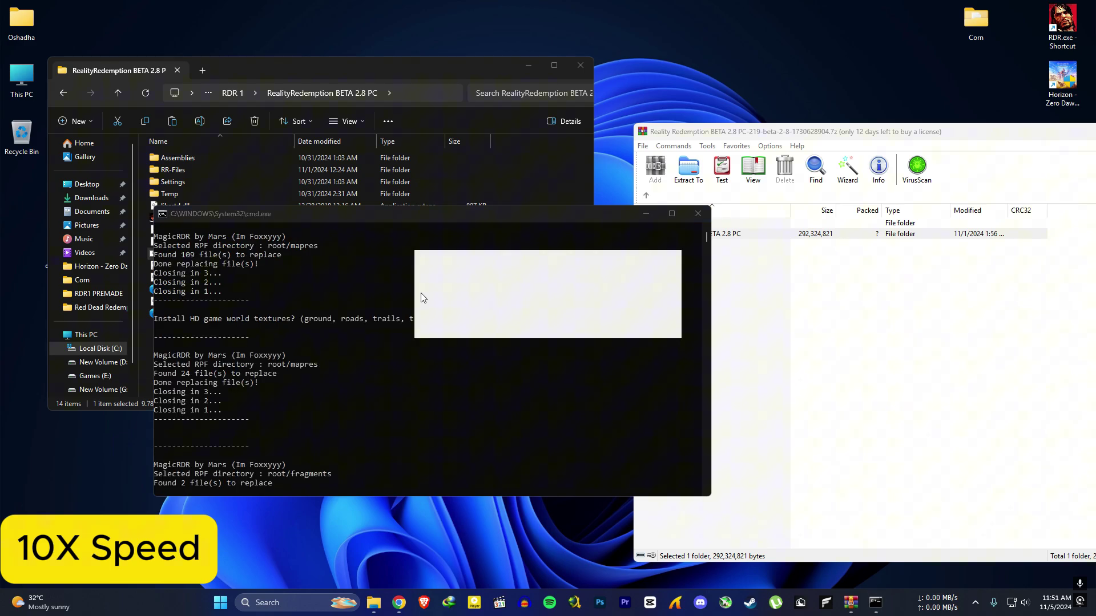
Step: Install the HD textures for John Marston, the secondary characters and the grass
{"action": "type", "text": "y"}
{"action": "key", "text": "Return"}
{"action": "type", "text": "y"}
{"action": "key", "text": "Return"}
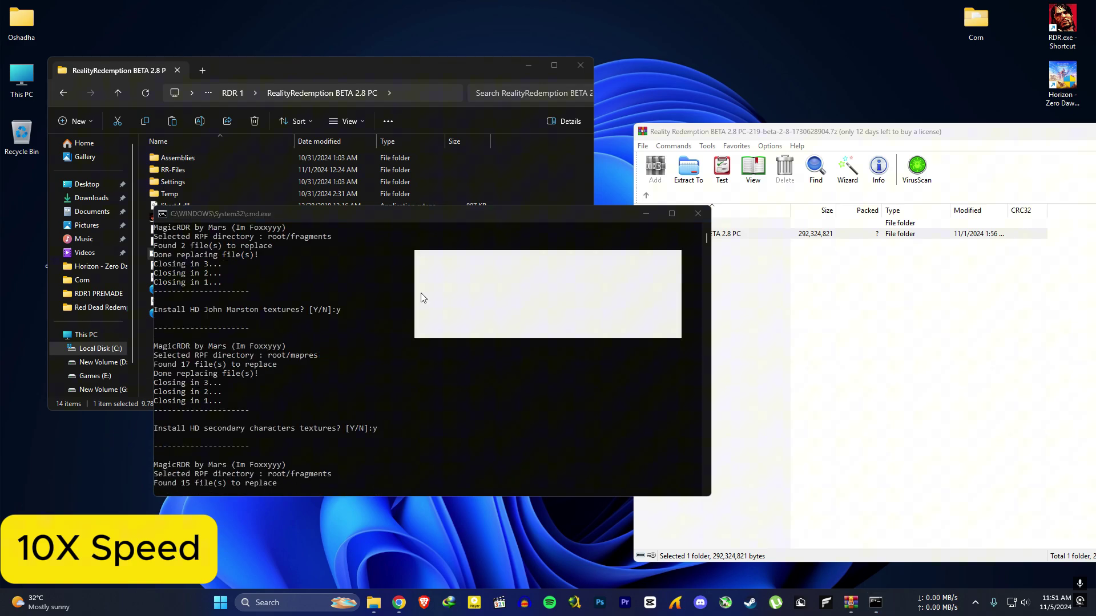
{"action": "type", "text": "y"}
{"action": "key", "text": "Return"}
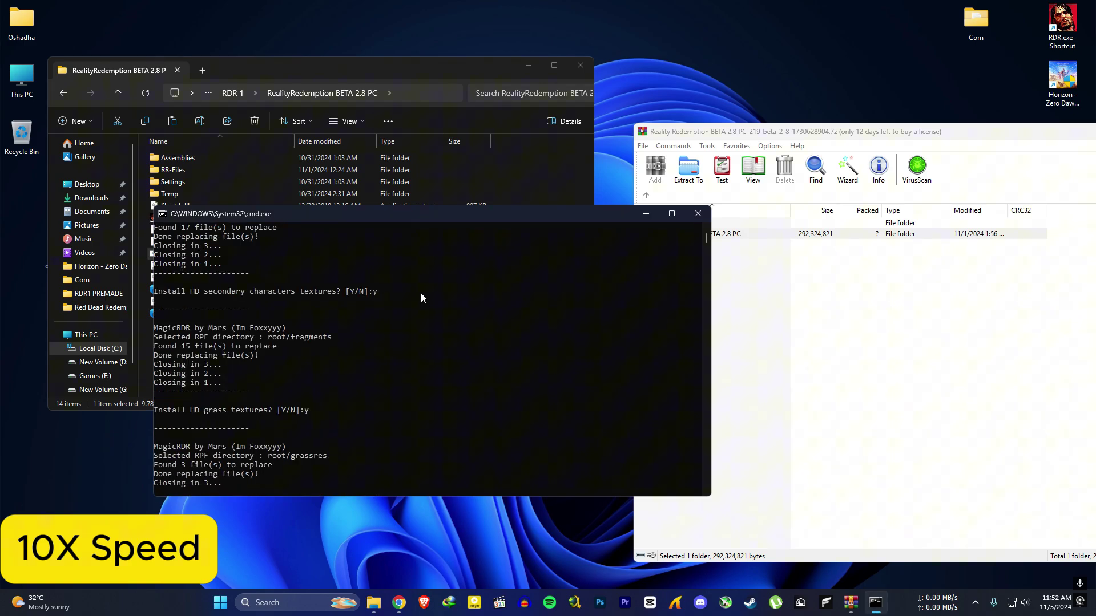
Step: Accept all remaining mod features, including the RDR2-styled camera, timecycle, color scheme and weather, and finish the installer
{"action": "type", "text": "y"}
{"action": "key", "text": "Return"}
{"action": "type", "text": "y"}
{"action": "key", "text": "Return"}
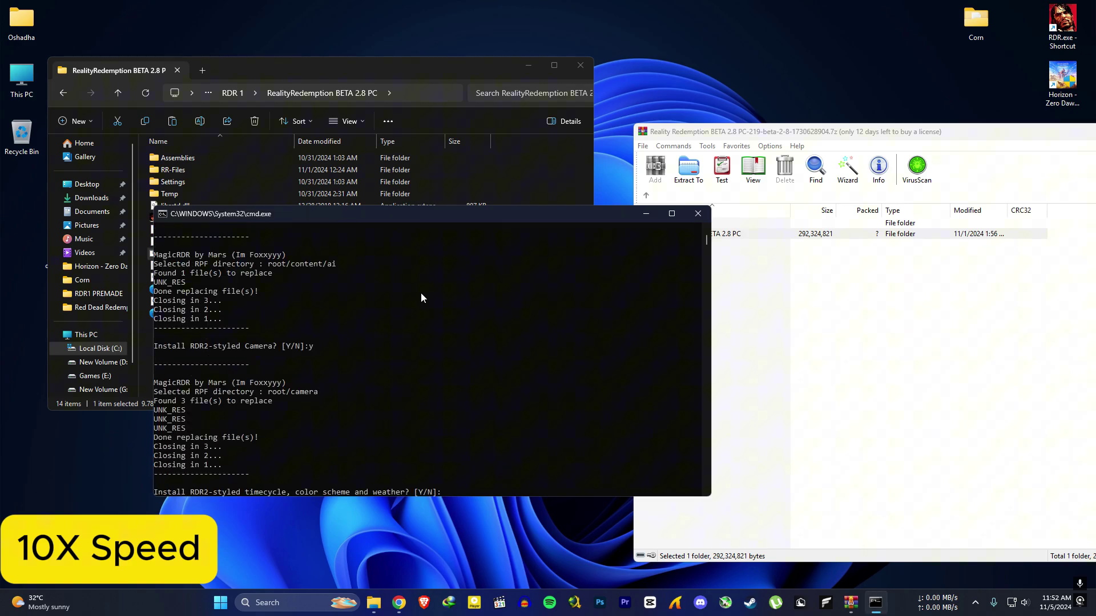
{"action": "type", "text": "y"}
{"action": "key", "text": "Return"}
{"action": "type", "text": "y"}
{"action": "key", "text": "Return"}
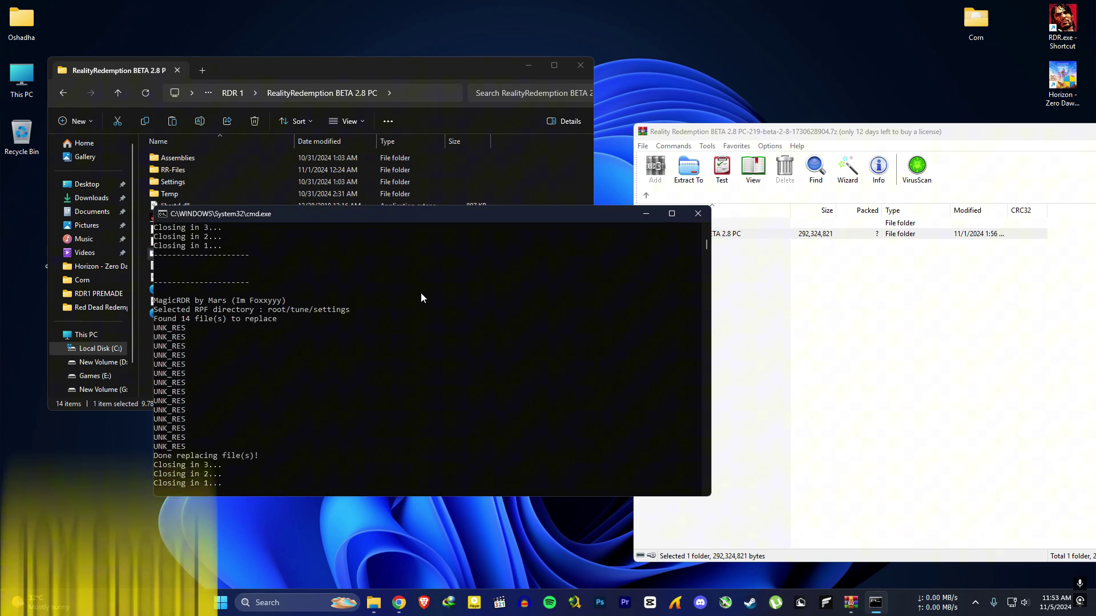
{"action": "key", "text": "Return"}
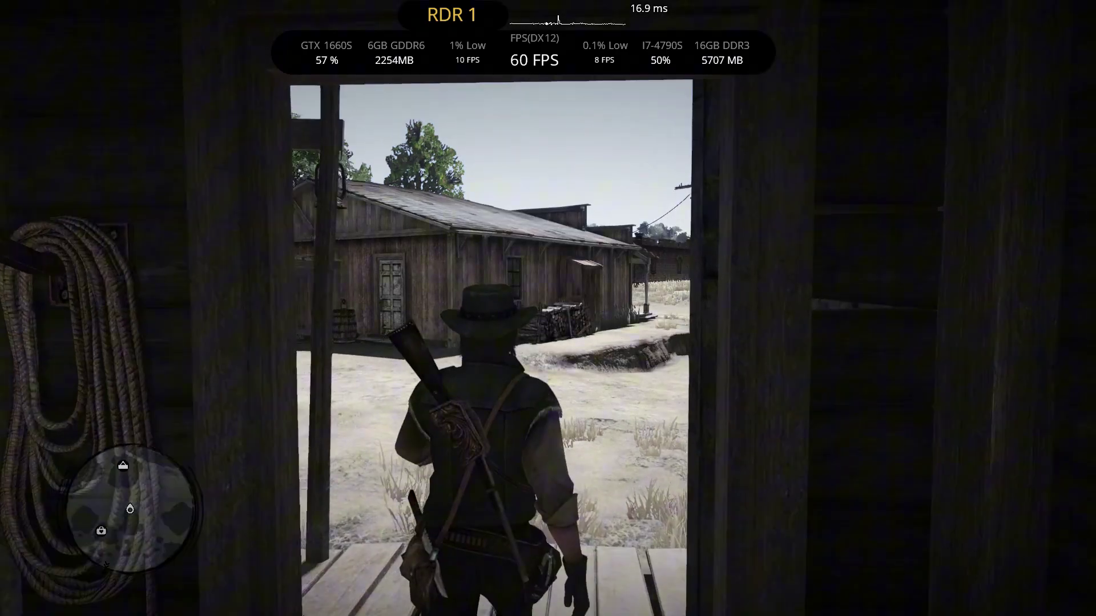
{"action": "key", "text": "w"}
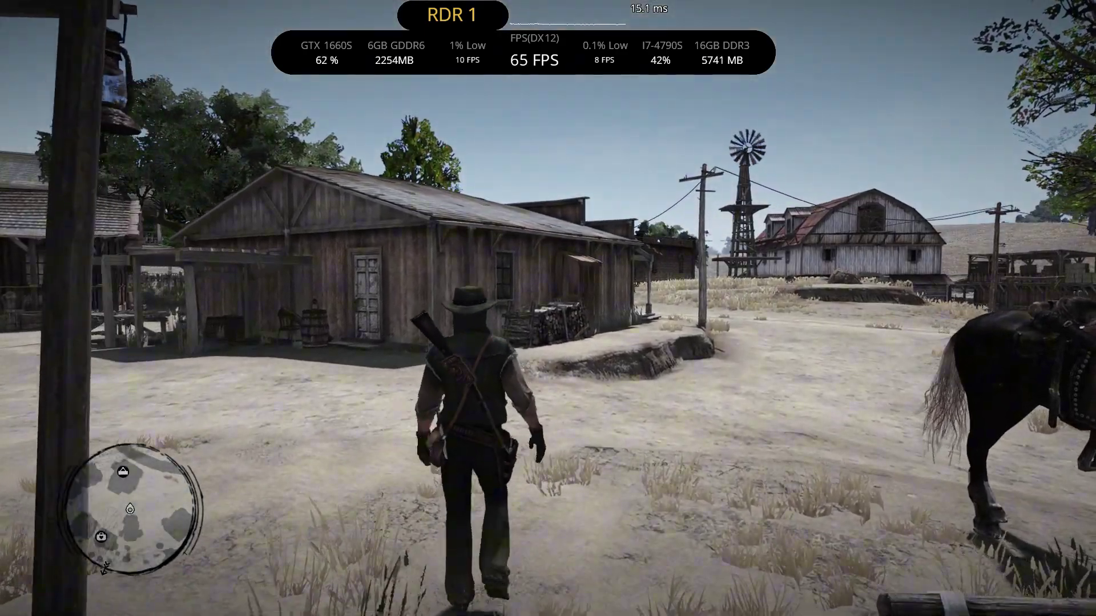
{"action": "key", "text": "w"}
{"action": "key", "text": "d"}
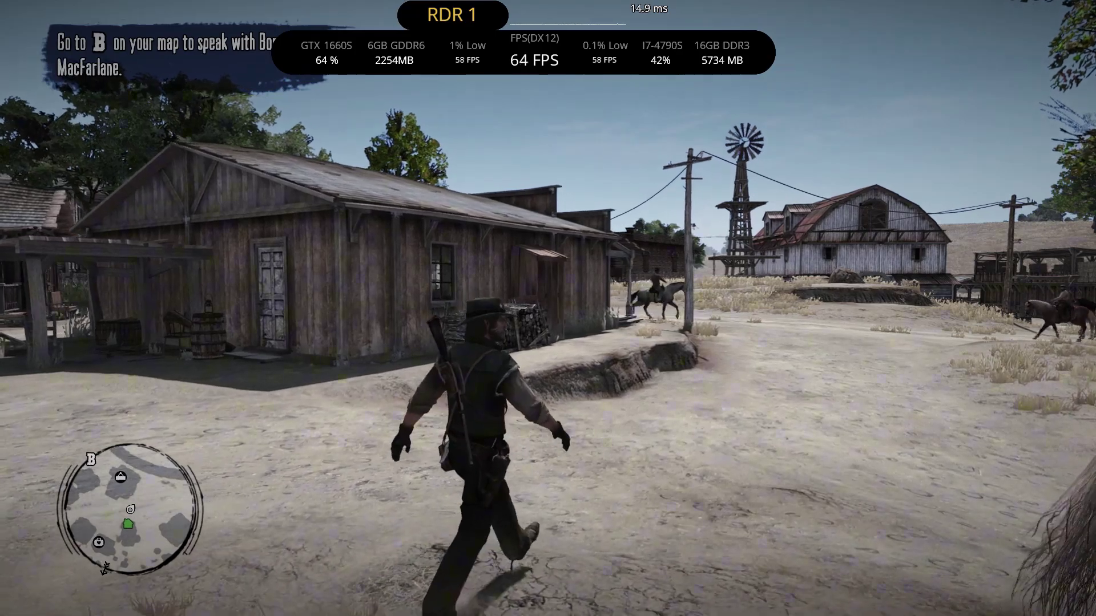
{"action": "key", "text": "w"}
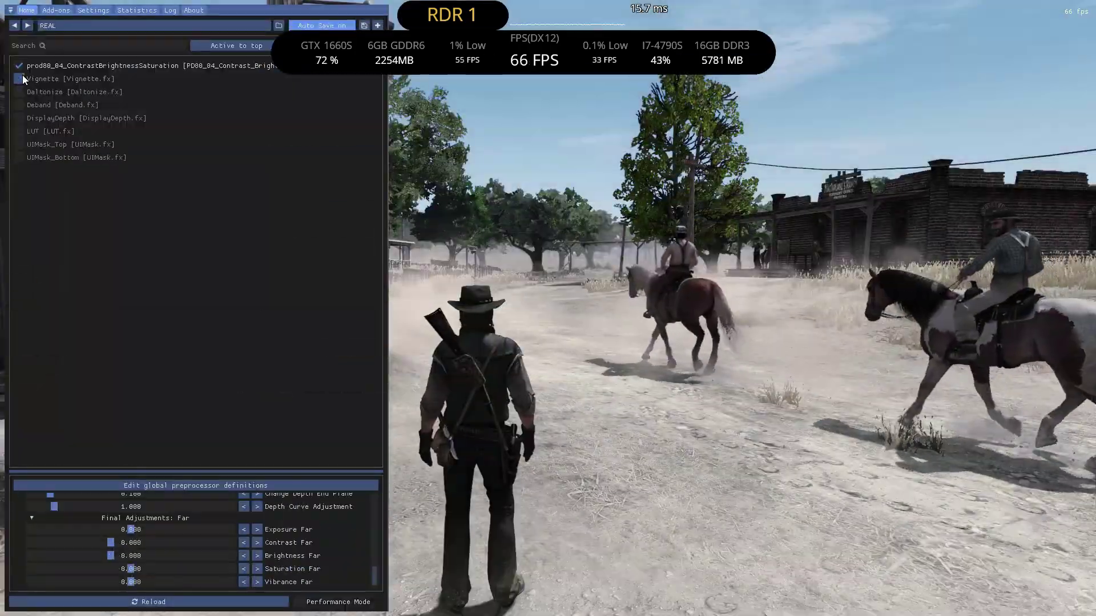
Step: Compare the game's look with ReShade's Vignette and prod80_04_ContrastBrightnessSaturation effects switched off and on, then close the overlay
{"action": "left_click", "coordinate": [18, 79]}
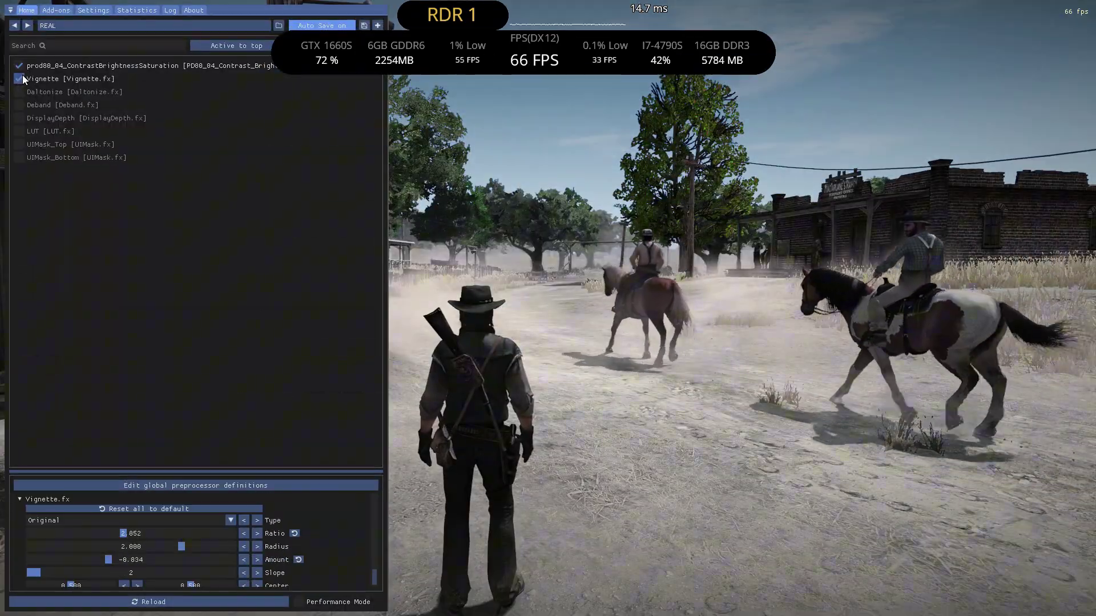
{"action": "left_click", "coordinate": [18, 66]}
{"action": "left_click", "coordinate": [18, 66]}
{"action": "left_click", "coordinate": [17, 66]}
{"action": "left_click", "coordinate": [17, 67]}
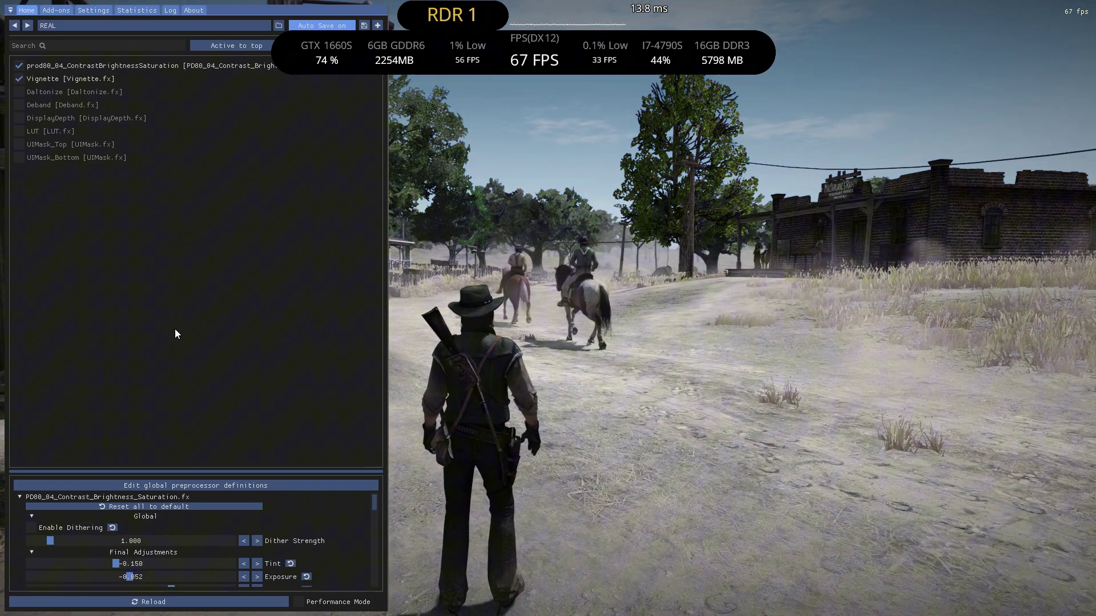
{"action": "key", "text": "Home"}
{"action": "key", "text": "w"}
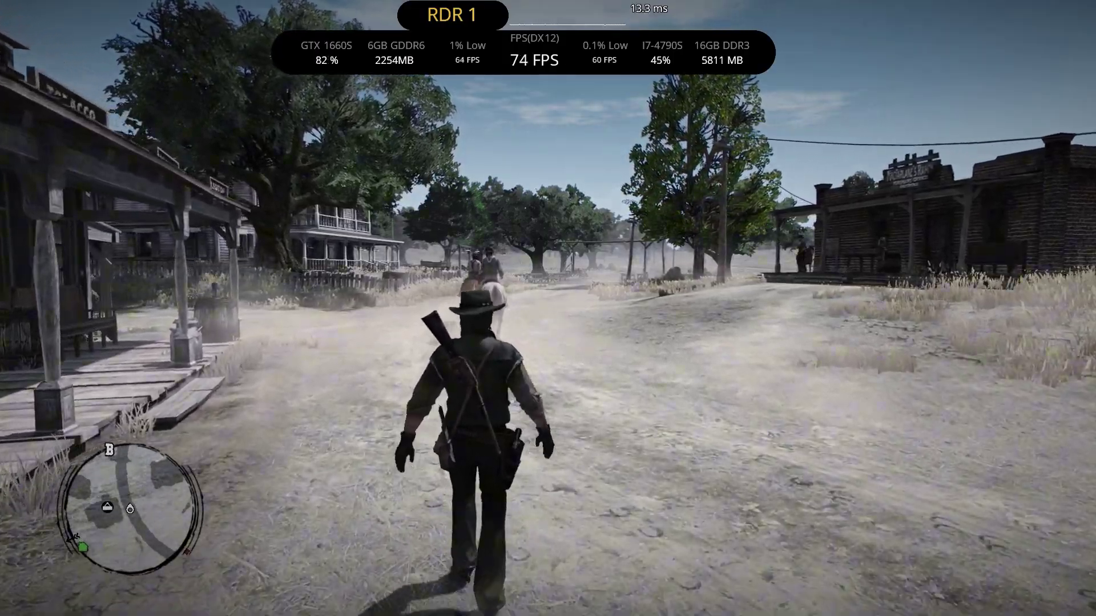
{"action": "key", "text": "shift"}
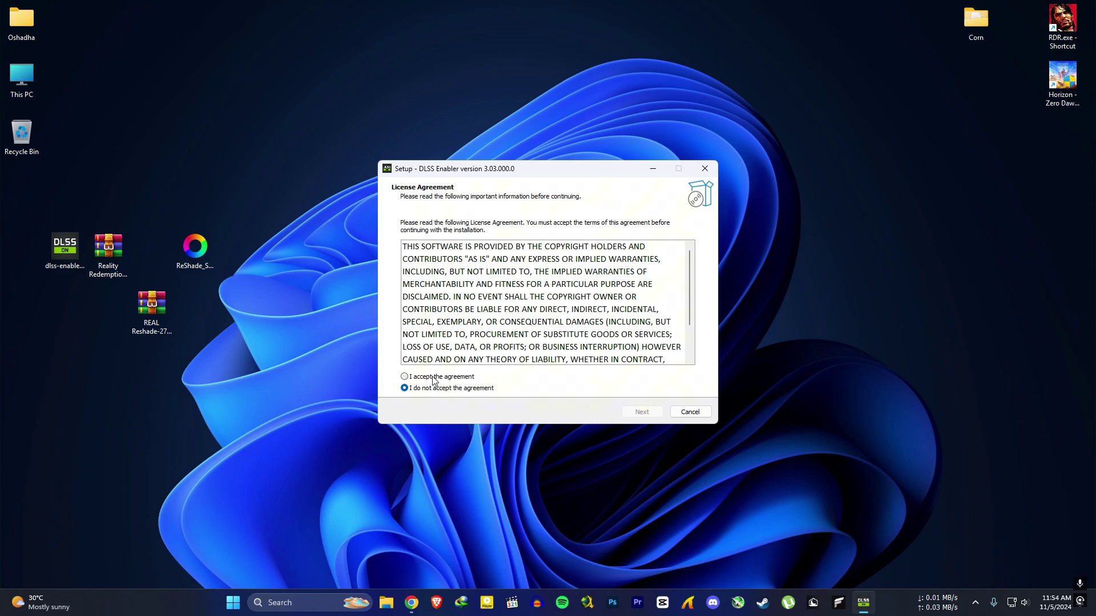
Step: Accept the DLSS Enabler 3.03.000.0 license agreement and advance the setup to the destination location
{"action": "left_click", "coordinate": [659, 410]}
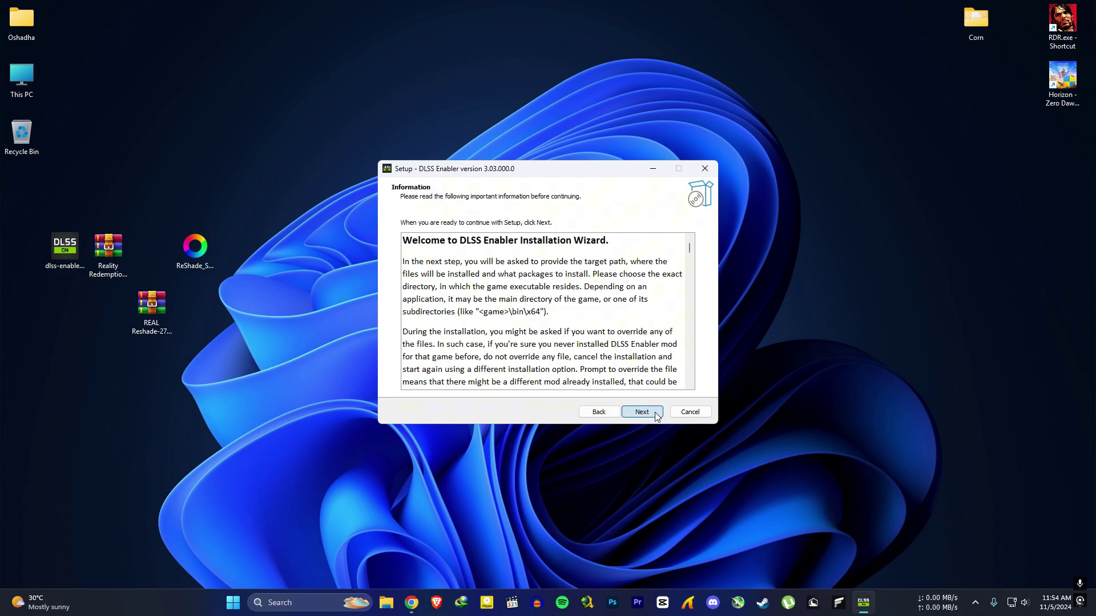
{"action": "left_click", "coordinate": [655, 411]}
{"action": "left_click_drag", "start_coordinate": [587, 170], "coordinate": [503, 170]}
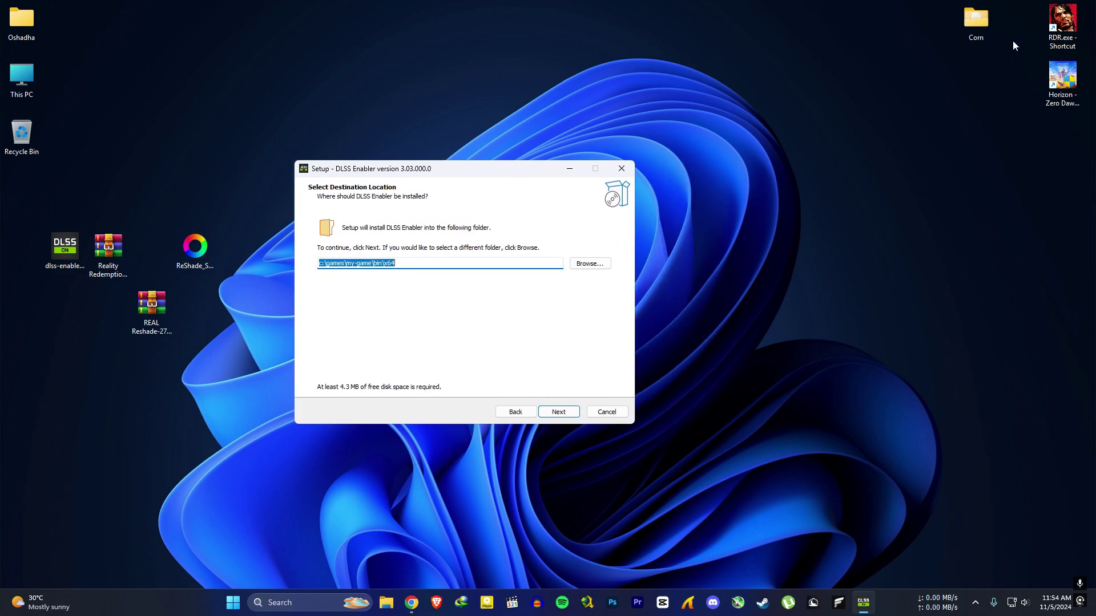
Step: Open the file location of the RDR.exe shortcut beside the setup window and copy the game folder's path
{"action": "right_click", "coordinate": [1046, 19]}
{"action": "right_click", "coordinate": [1058, 17]}
{"action": "left_click", "coordinate": [918, 118]}
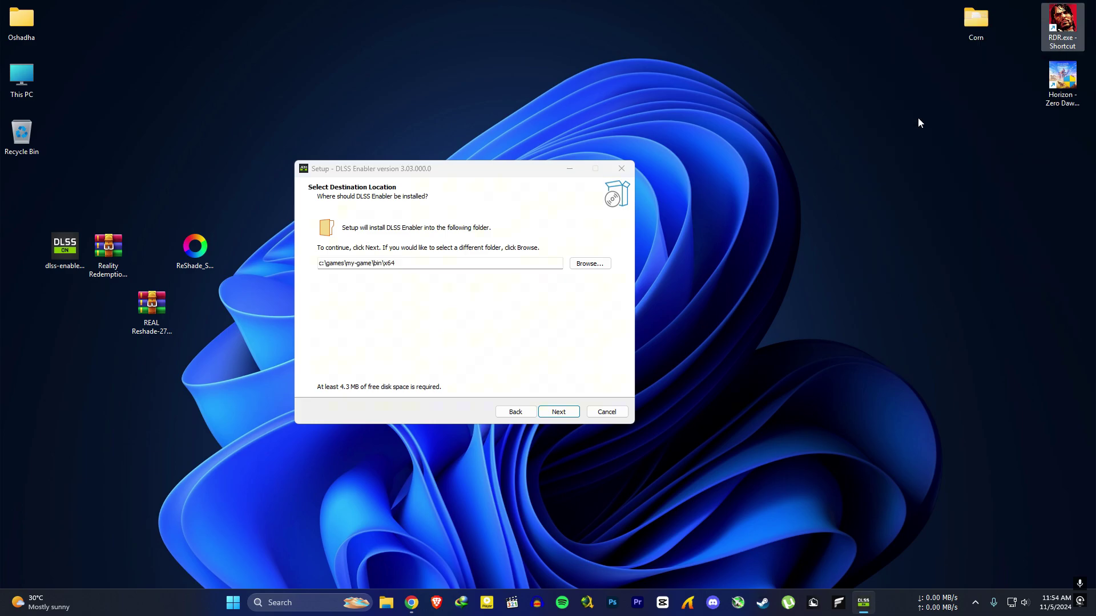
{"action": "left_click_drag", "start_coordinate": [265, 66], "coordinate": [873, 135]}
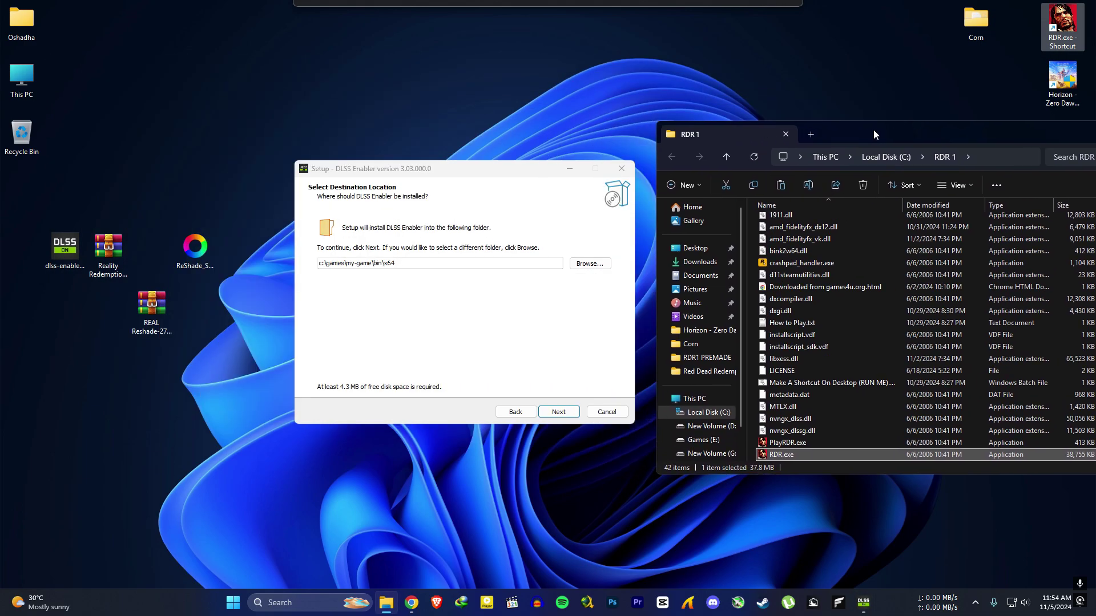
{"action": "left_click", "coordinate": [990, 162]}
{"action": "key", "text": "cmd+c"}
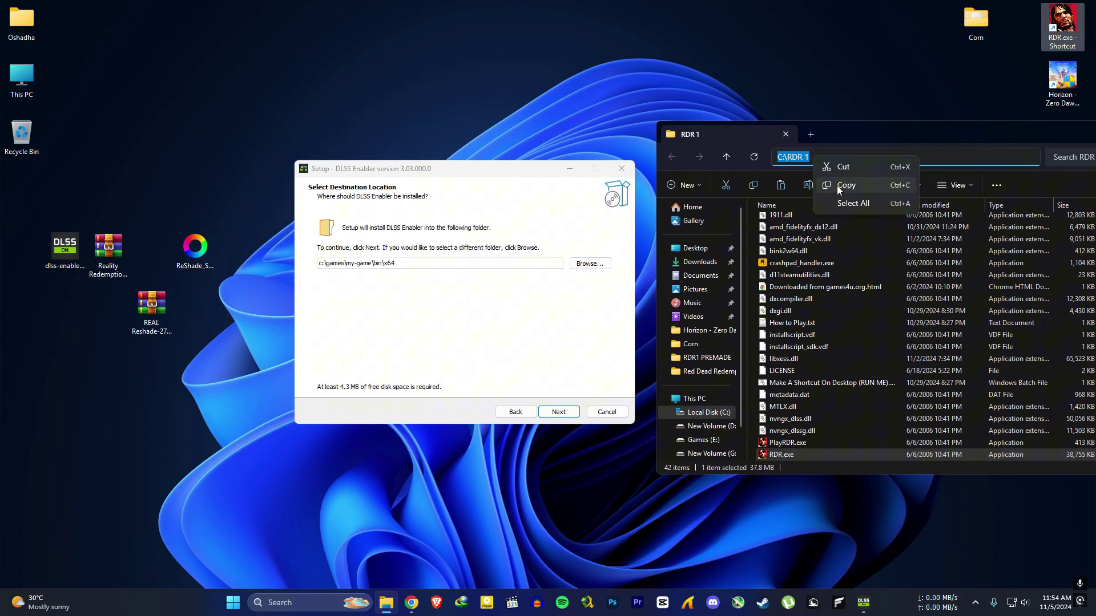
Step: Replace the DLSS Enabler destination folder with C:\RDR 1 and continue to the component selection
{"action": "left_click", "coordinate": [396, 263]}
{"action": "right_click", "coordinate": [345, 265]}
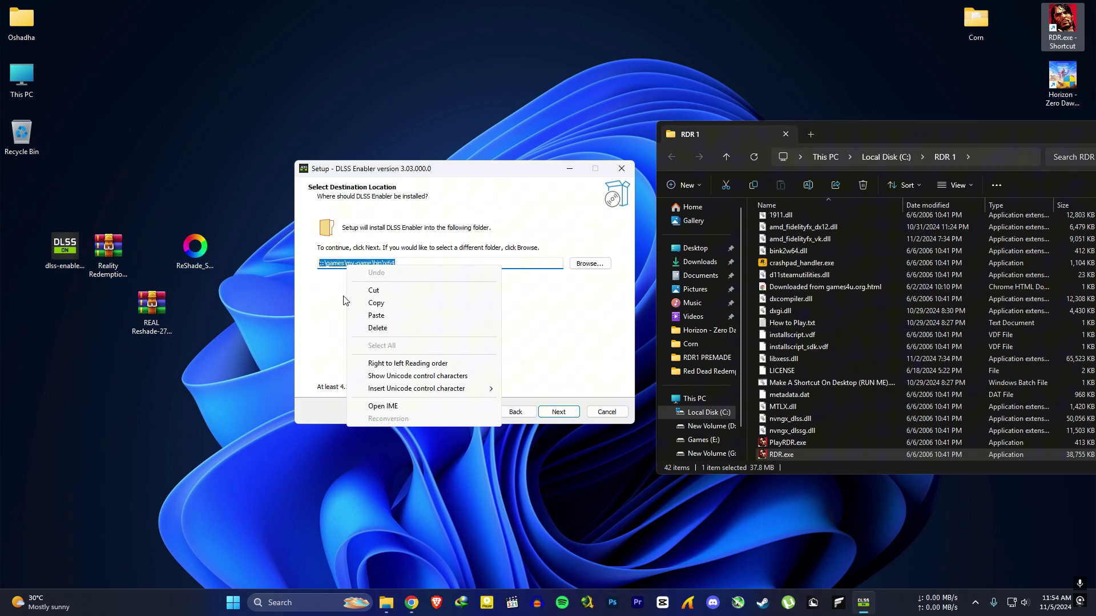
{"action": "left_click", "coordinate": [375, 316]}
{"action": "left_click", "coordinate": [559, 412]}
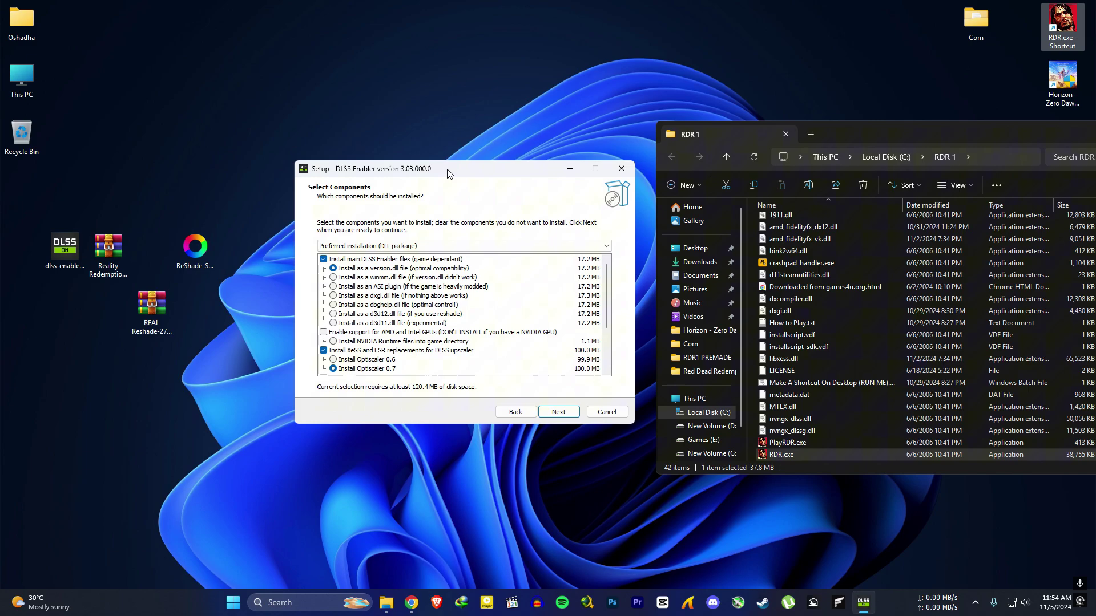
Step: Install DLSS Enabler as a d3d12.dll file with Optiscaler 0.6 and finish the setup
{"action": "left_click_drag", "start_coordinate": [447, 173], "coordinate": [430, 135]}
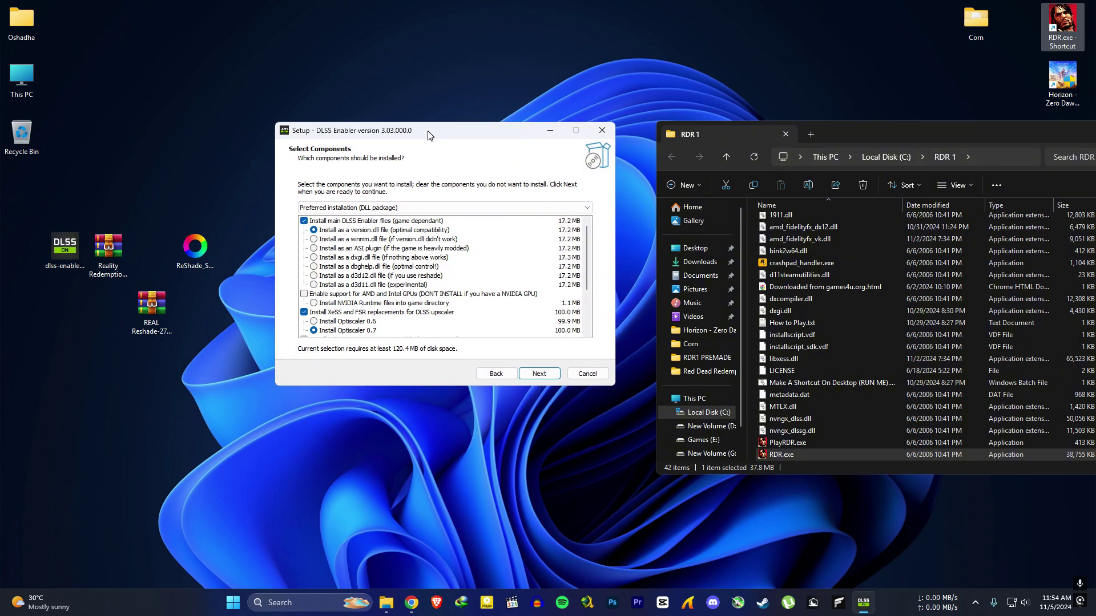
{"action": "left_click", "coordinate": [353, 276]}
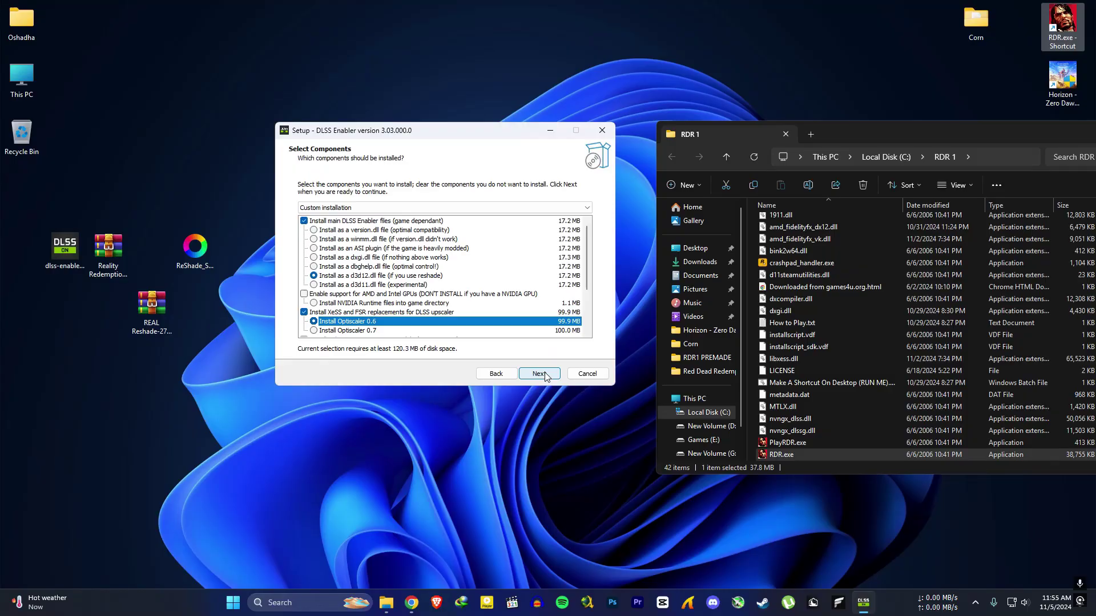
{"action": "left_click", "coordinate": [542, 374]}
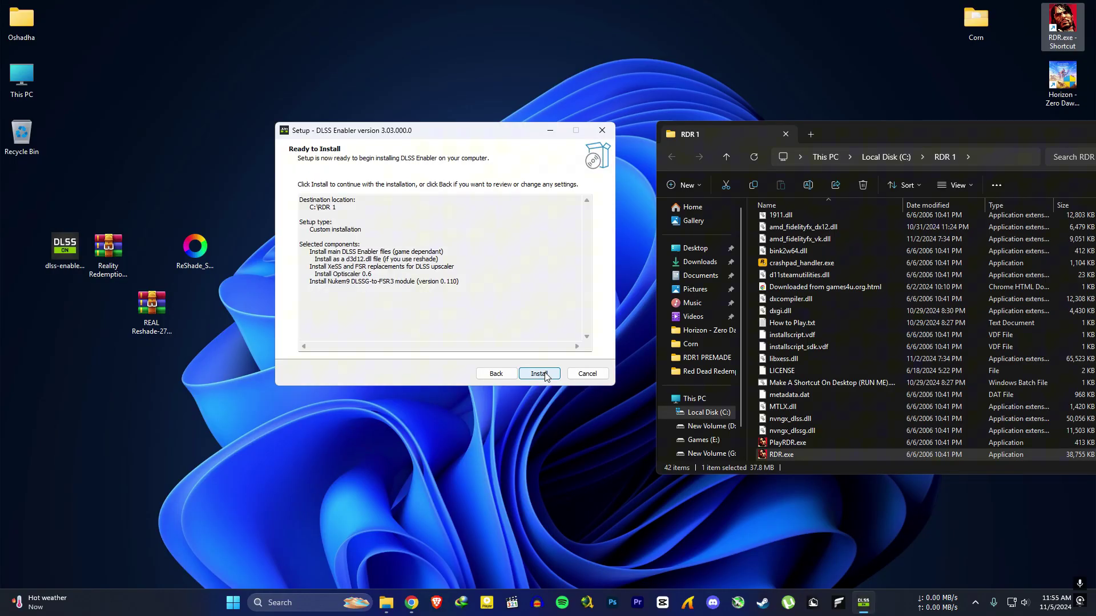
{"action": "left_click", "coordinate": [542, 374]}
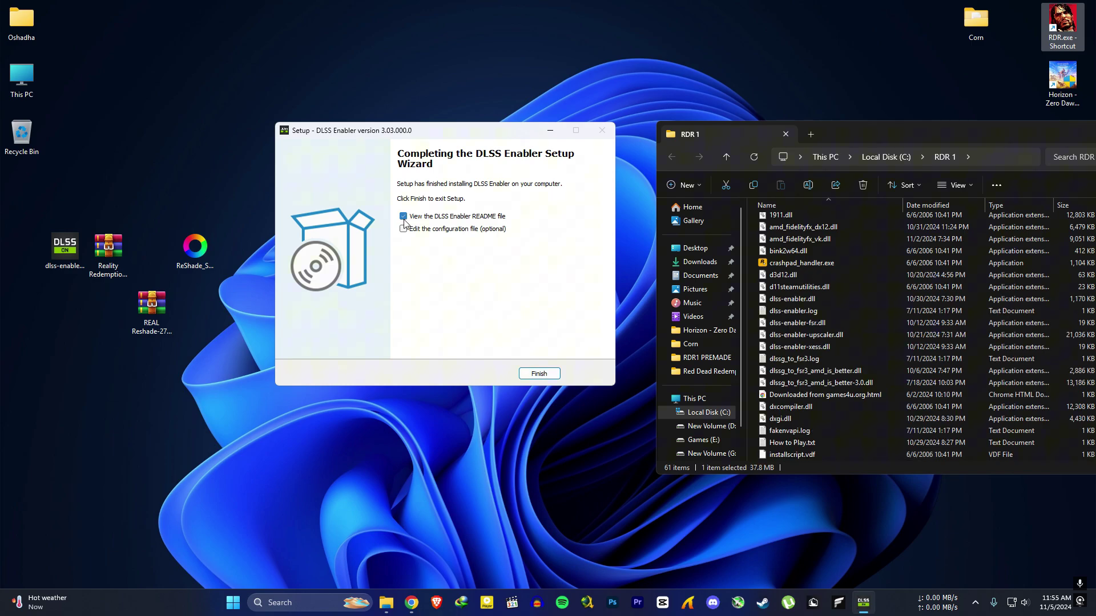
{"action": "left_click", "coordinate": [539, 373]}
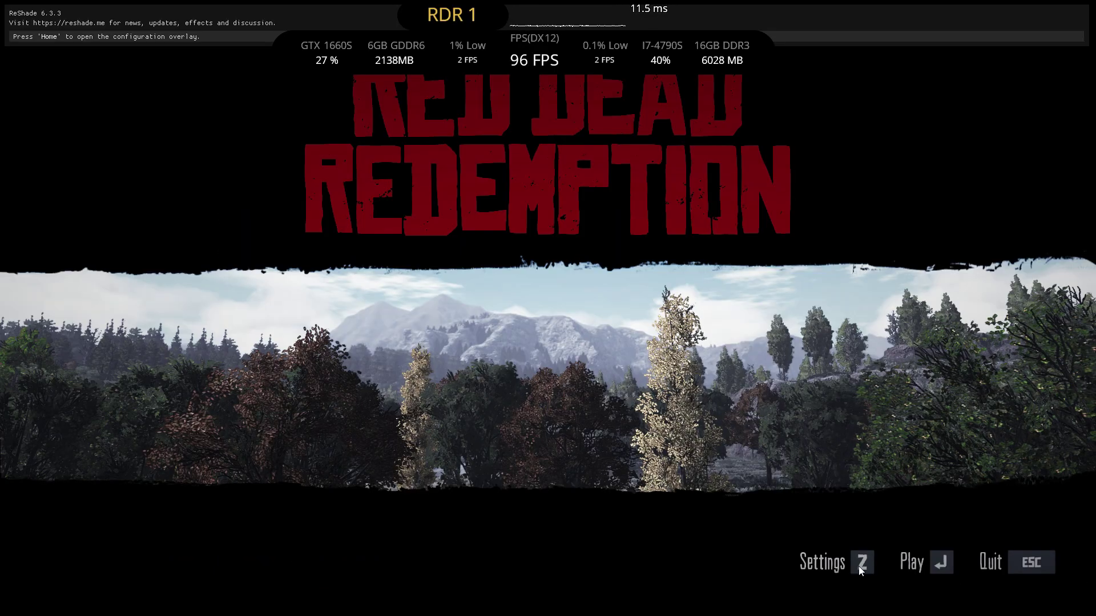
Step: Open the game's graphics settings and set the Anti-Aliasing / Upscaling Method to NVIDIA DLSS
{"action": "left_click", "coordinate": [861, 565]}
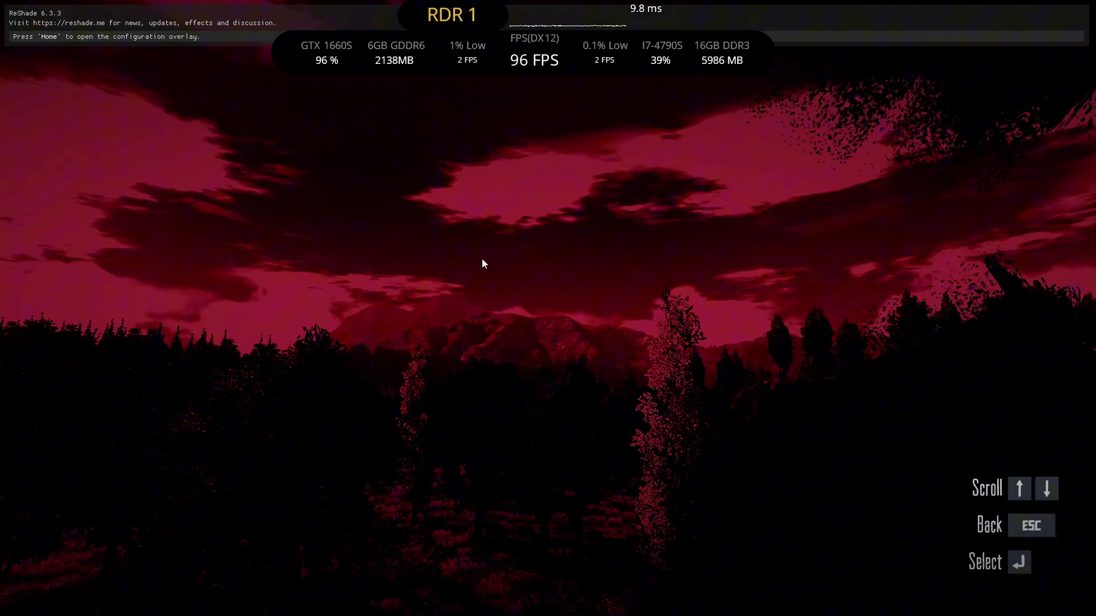
{"action": "left_click", "coordinate": [126, 557]}
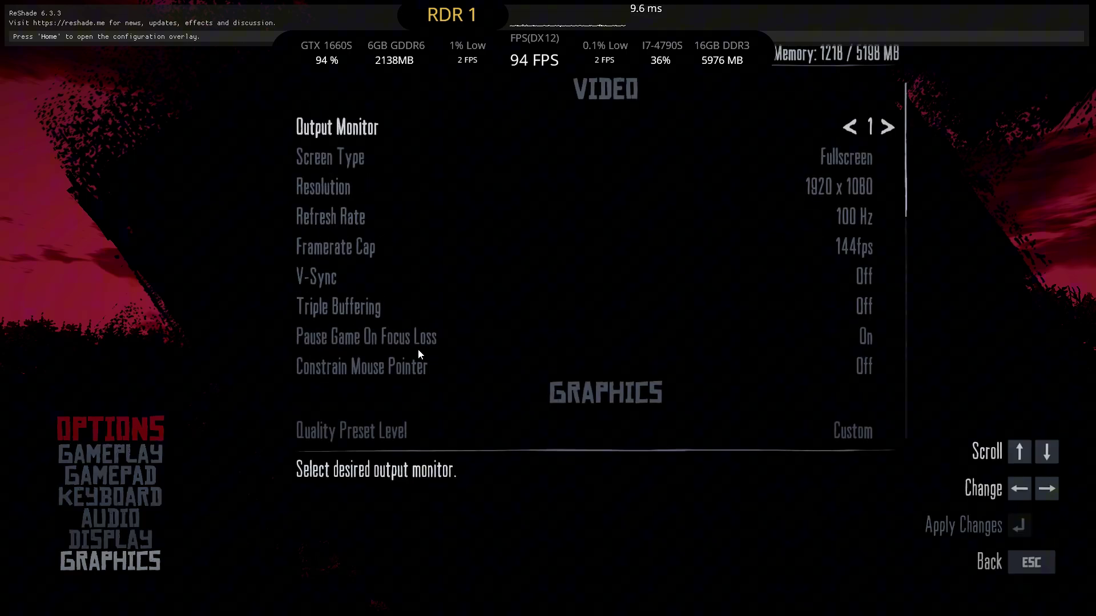
{"action": "key", "text": "Down"}
{"action": "key", "text": "Down"}
{"action": "key", "text": "Down"}
{"action": "key", "text": "Down"}
{"action": "key", "text": "Down"}
{"action": "key", "text": "Down"}
{"action": "key", "text": "Down"}
{"action": "key", "text": "Down"}
{"action": "key", "text": "Down"}
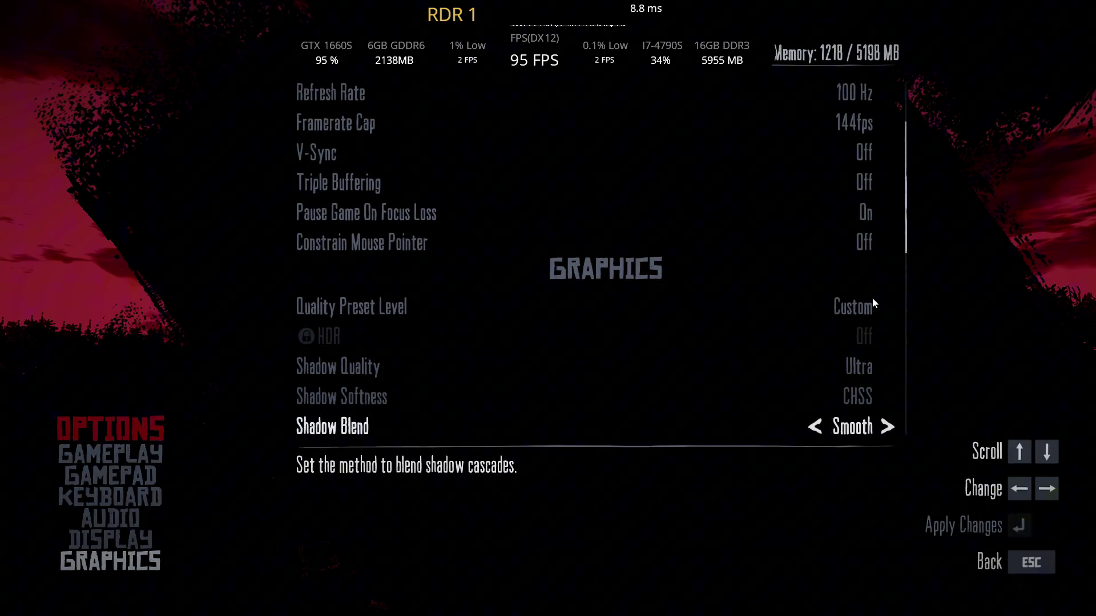
{"action": "key", "text": "Right"}
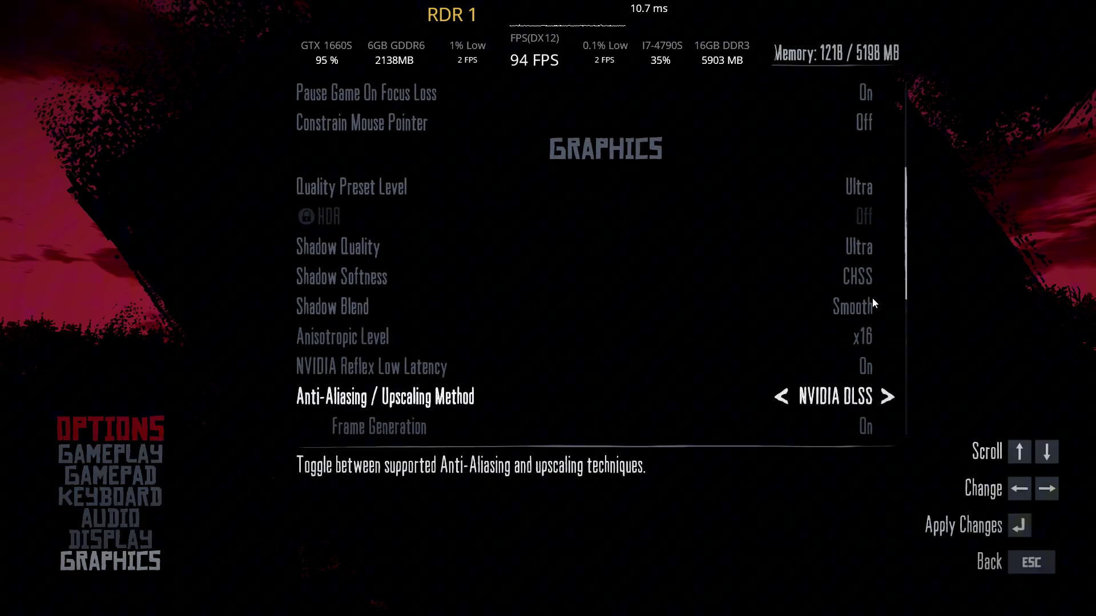
Step: Turn NVIDIA Reflex Low Latency off and check how that affects the Frame Generation option
{"action": "key", "text": "Down"}
{"action": "key", "text": "Down"}
{"action": "key", "text": "Up"}
{"action": "key", "text": "Down"}
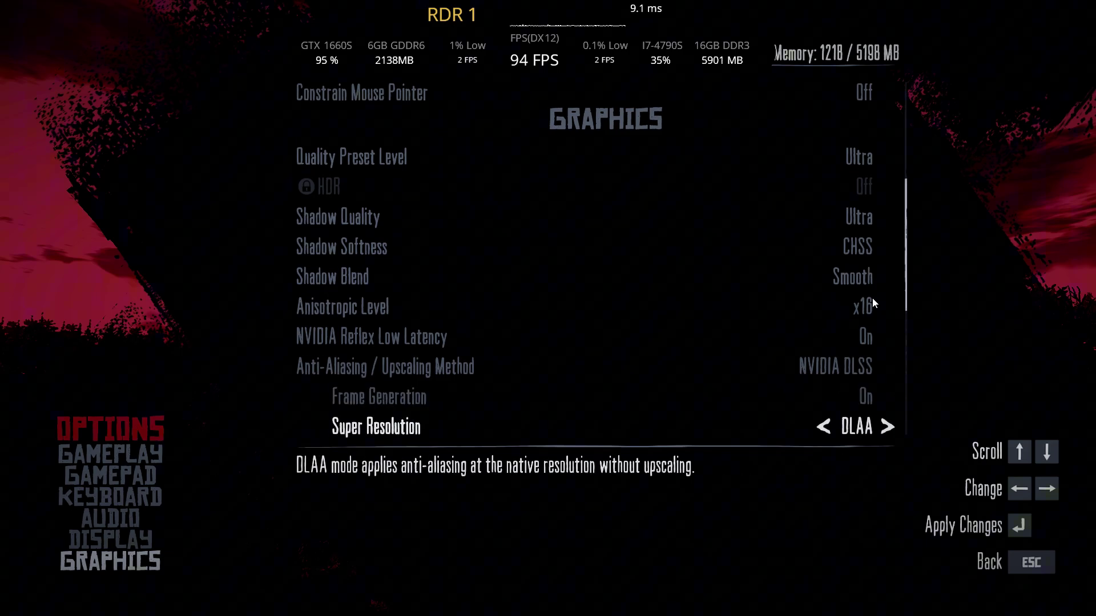
{"action": "key", "text": "Up"}
{"action": "key", "text": "Up"}
{"action": "key", "text": "Up"}
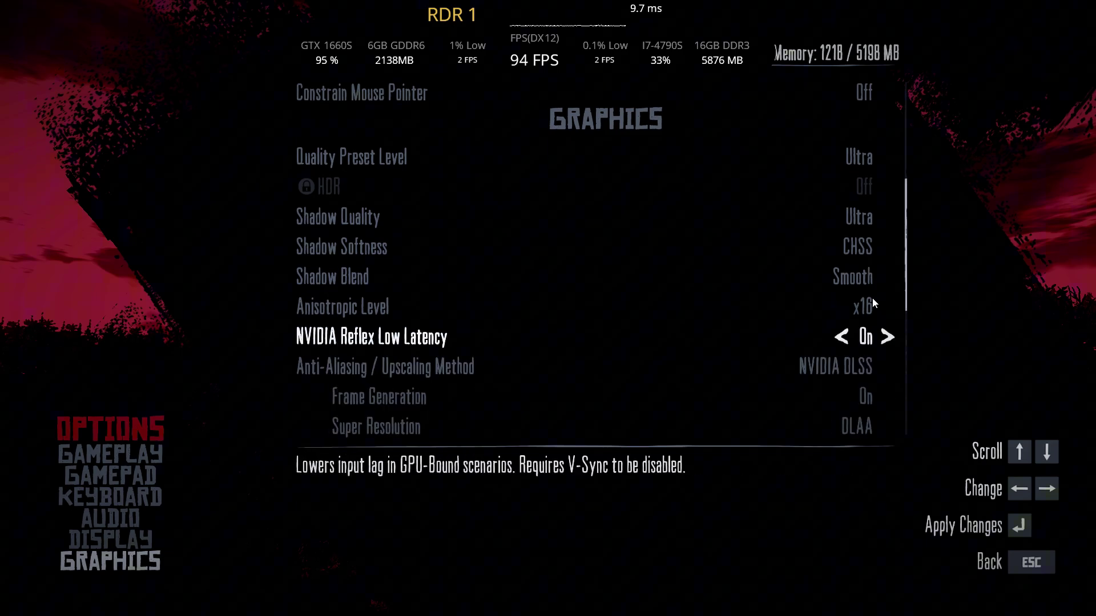
{"action": "key", "text": "Left"}
{"action": "key", "text": "Down"}
{"action": "key", "text": "Down"}
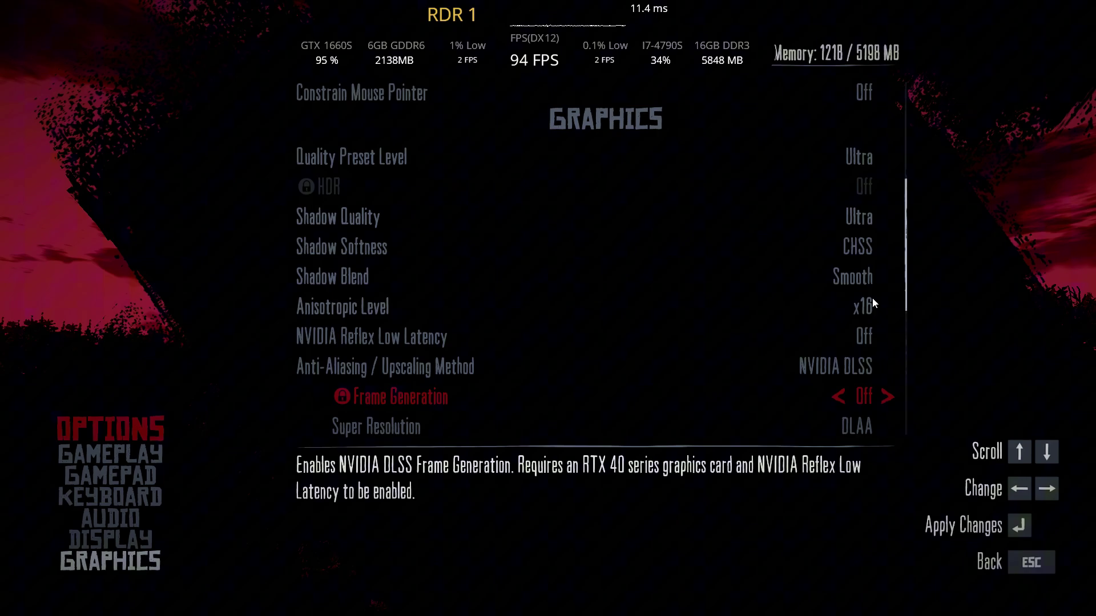
{"action": "key", "text": "Up"}
{"action": "key", "text": "Up"}
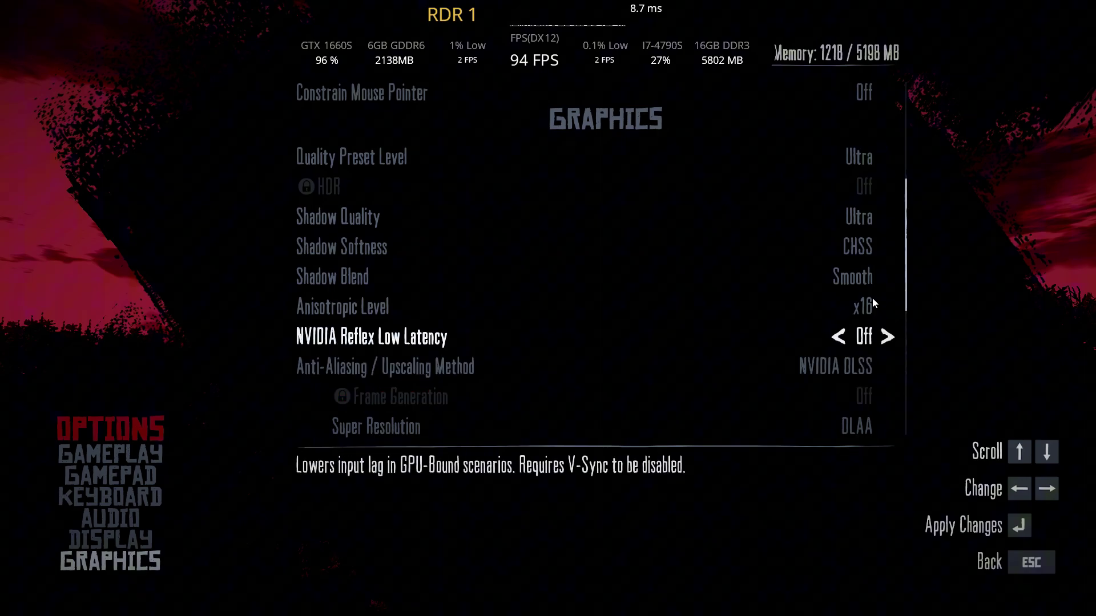
Step: Turn NVIDIA Reflex Low Latency back on and enable Frame Generation
{"action": "key", "text": "Right"}
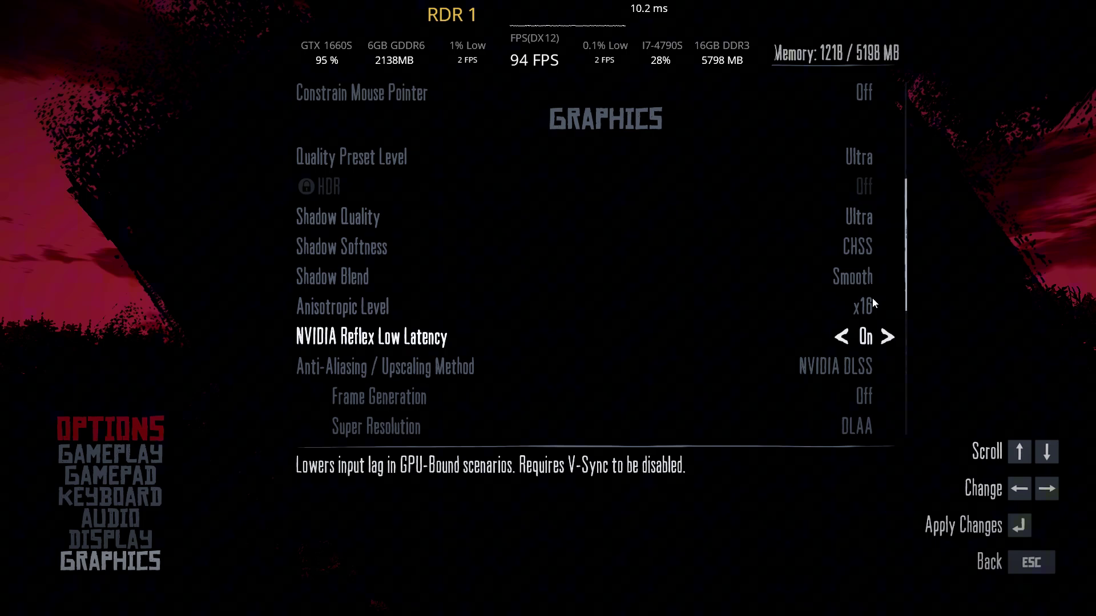
{"action": "key", "text": "Down"}
{"action": "key", "text": "Down"}
{"action": "key", "text": "Up"}
{"action": "key", "text": "Up"}
{"action": "key", "text": "Down"}
{"action": "key", "text": "Down"}
{"action": "key", "text": "Right"}
{"action": "key", "text": "Down"}
{"action": "key", "text": "Down"}
{"action": "key", "text": "Up"}
{"action": "key", "text": "Up"}
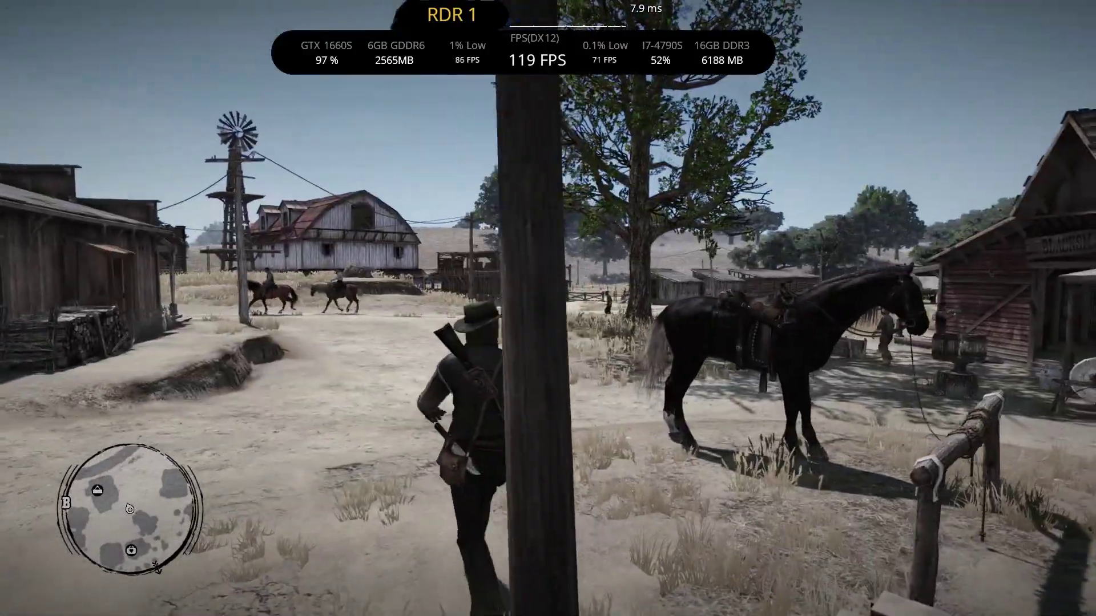
Step: Run through the ranch settlement to the General Store and examine the modded visuals and the frame rate
{"action": "key", "text": "w"}
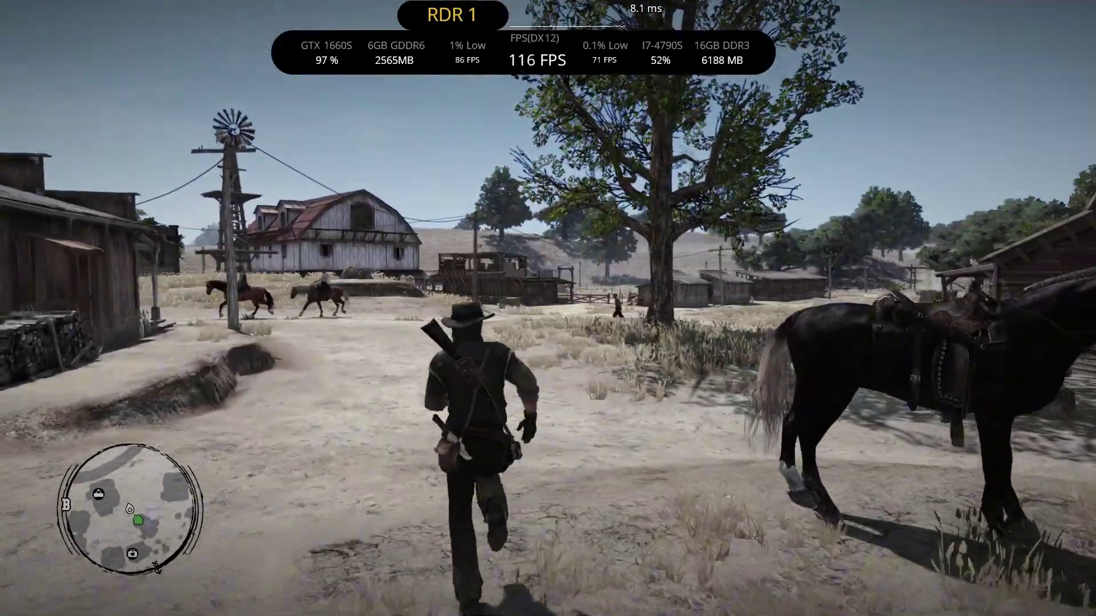
{"action": "key", "text": "w"}
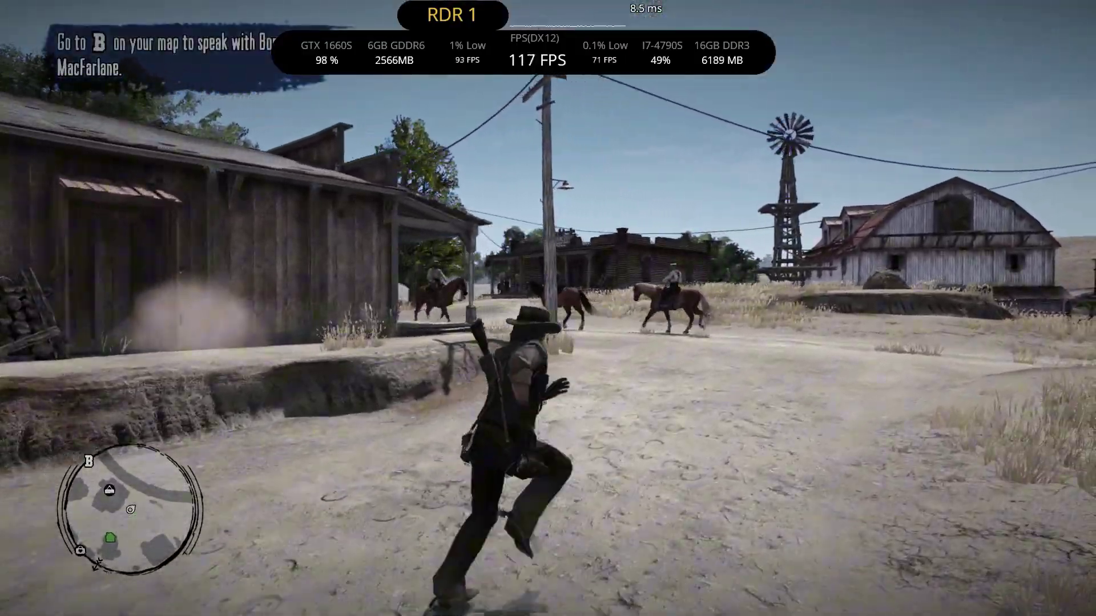
{"action": "key", "text": "w"}
{"action": "key", "text": "Tab"}
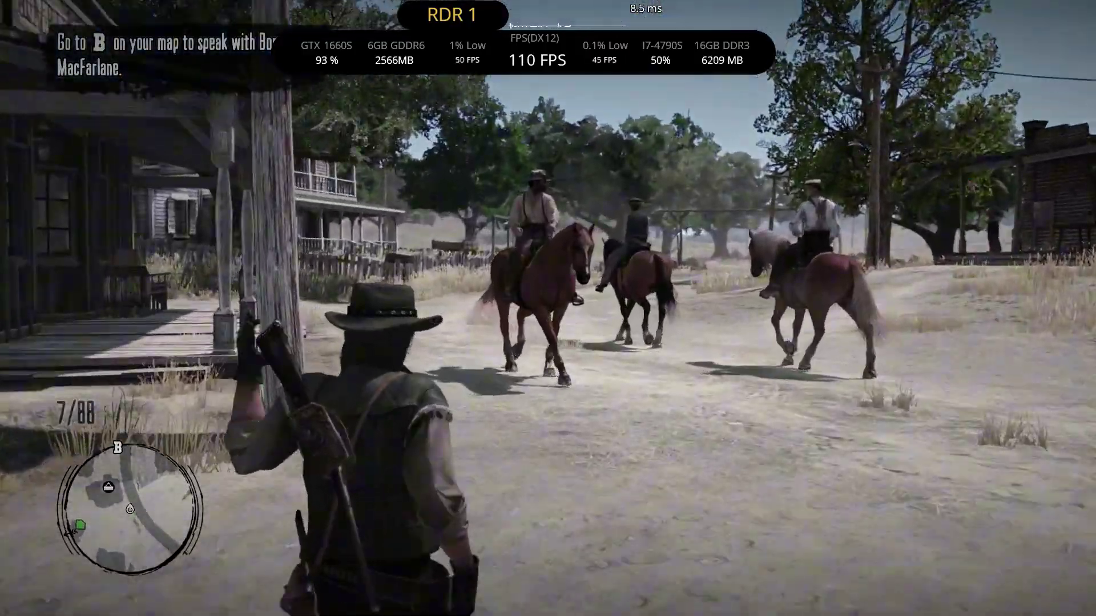
{"action": "key", "text": "w"}
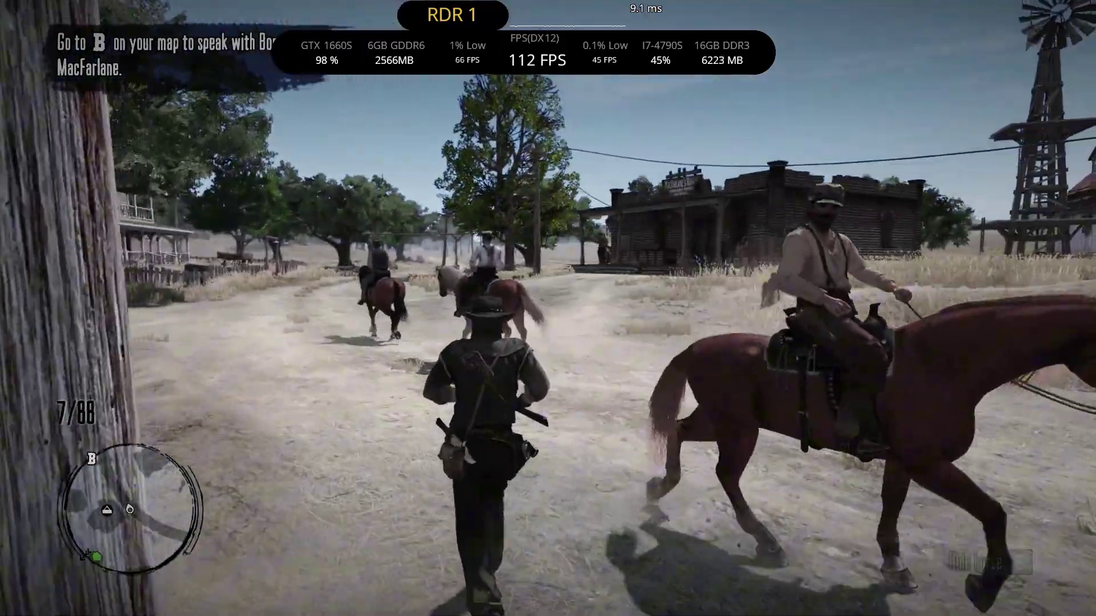
{"action": "key", "text": "w"}
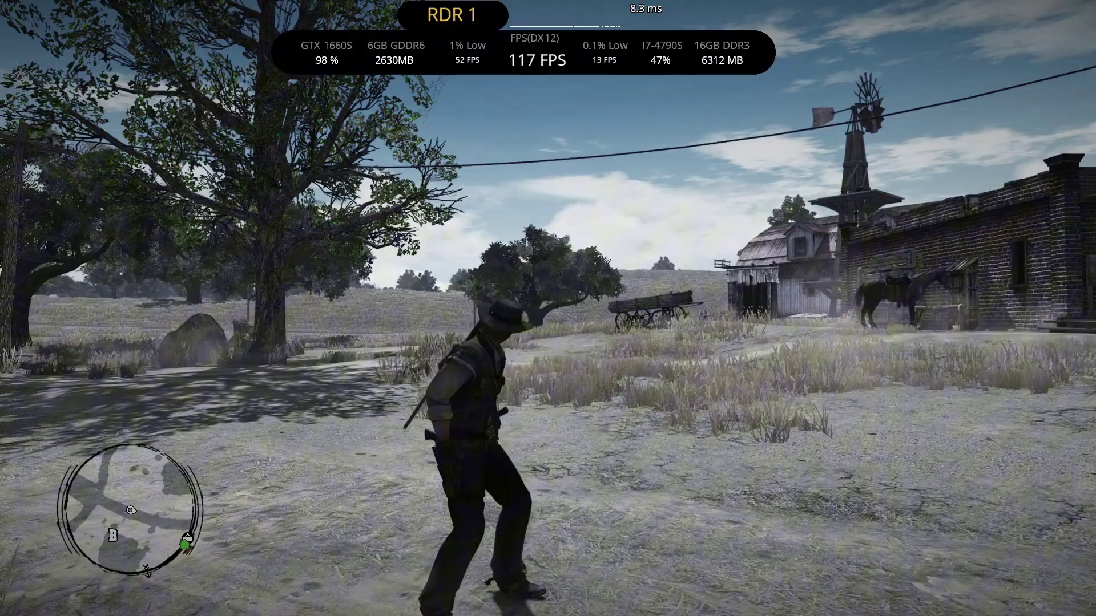
{"action": "key", "text": "w"}
{"action": "key", "text": "w"}
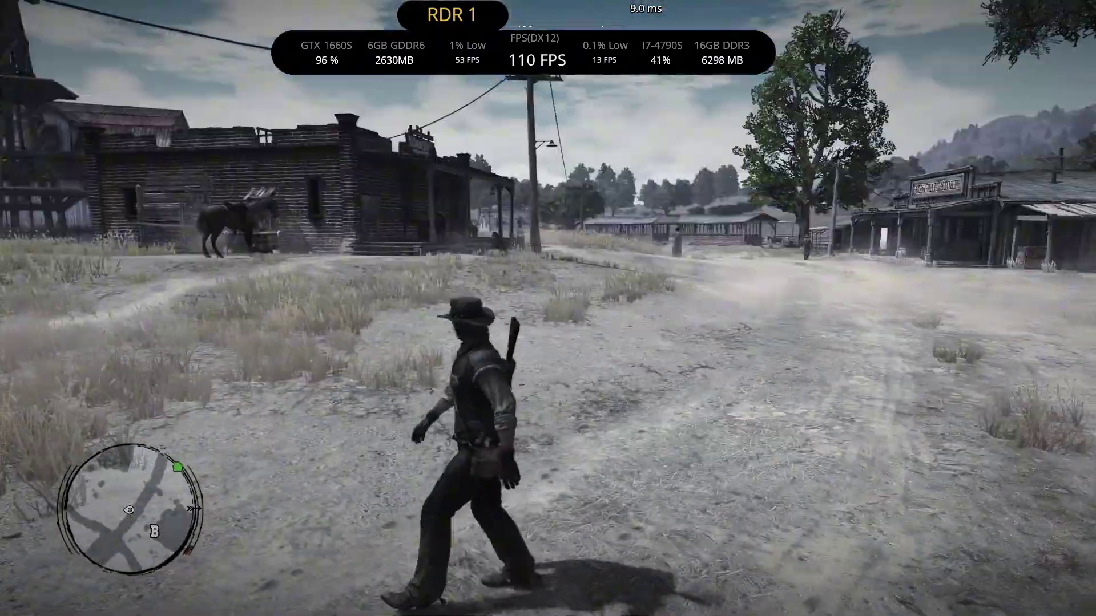
{"action": "key", "text": "w"}
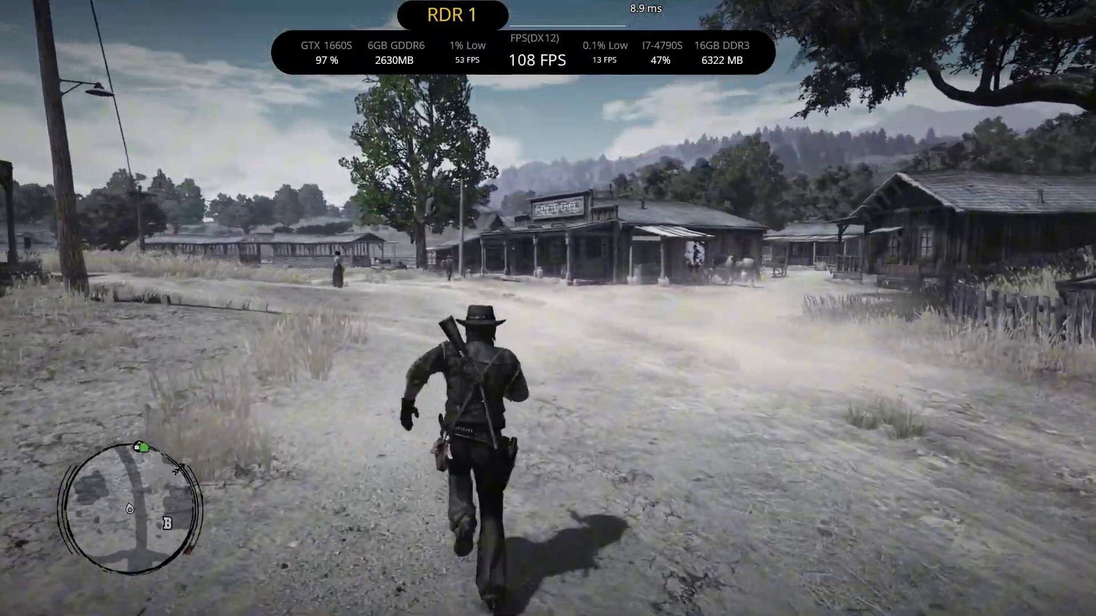
{"action": "key", "text": "w"}
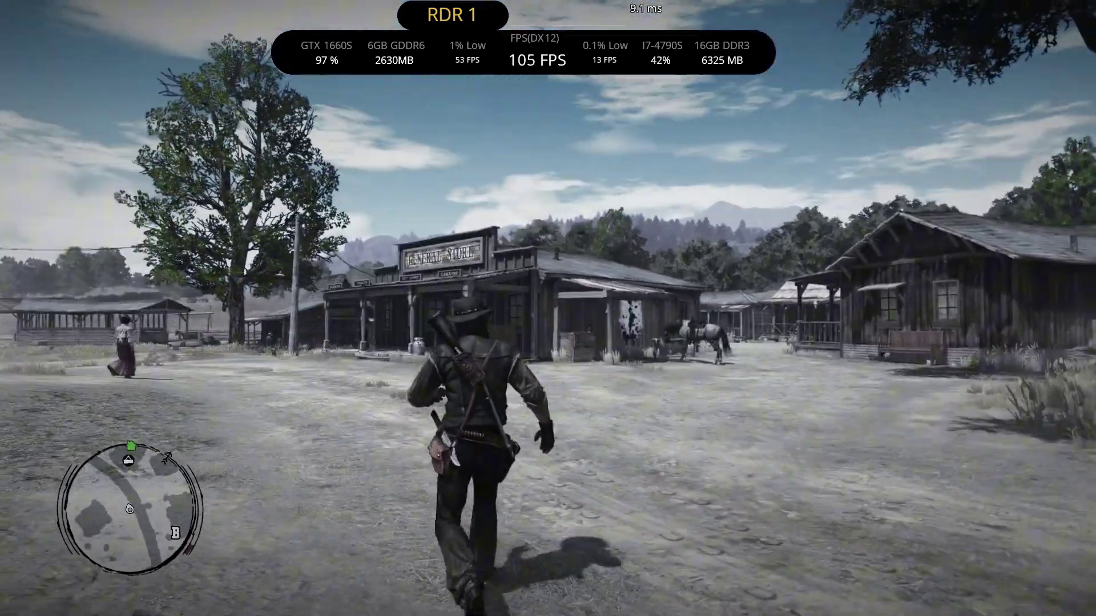
{"action": "key", "text": "w"}
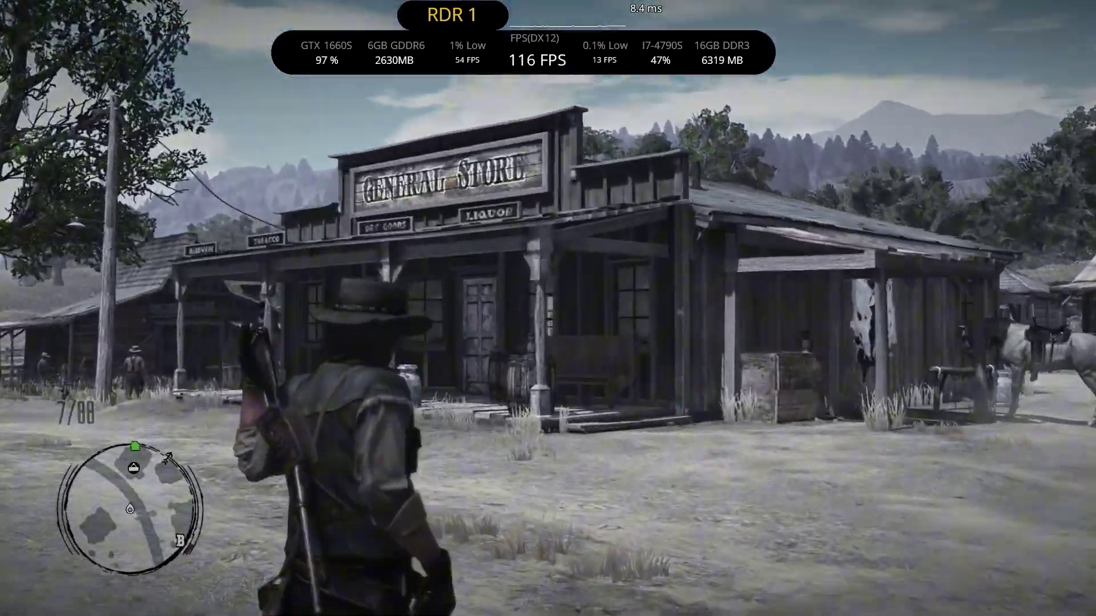